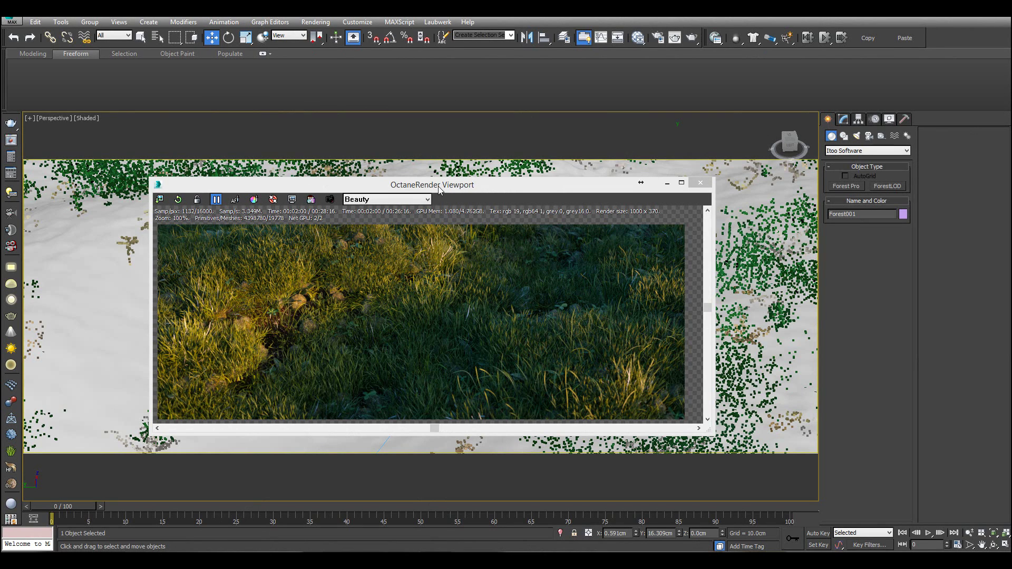
- Resume the live render and examine the grass terrain from a distance and close up
left_click_drag(438, 185, 499, 178)
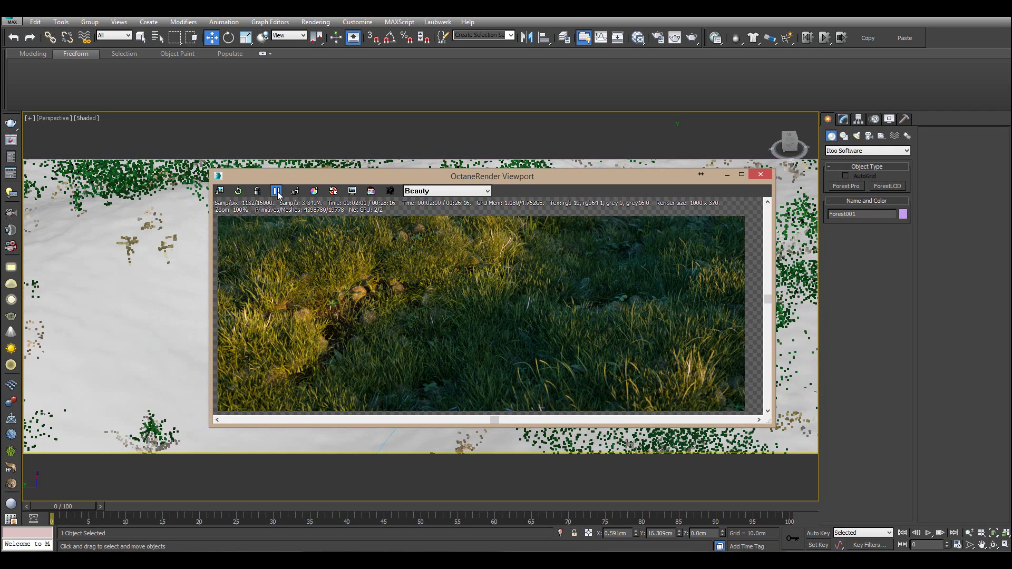
left_click_drag(429, 174, 554, 143)
scroll(251, 235, "down", 3)
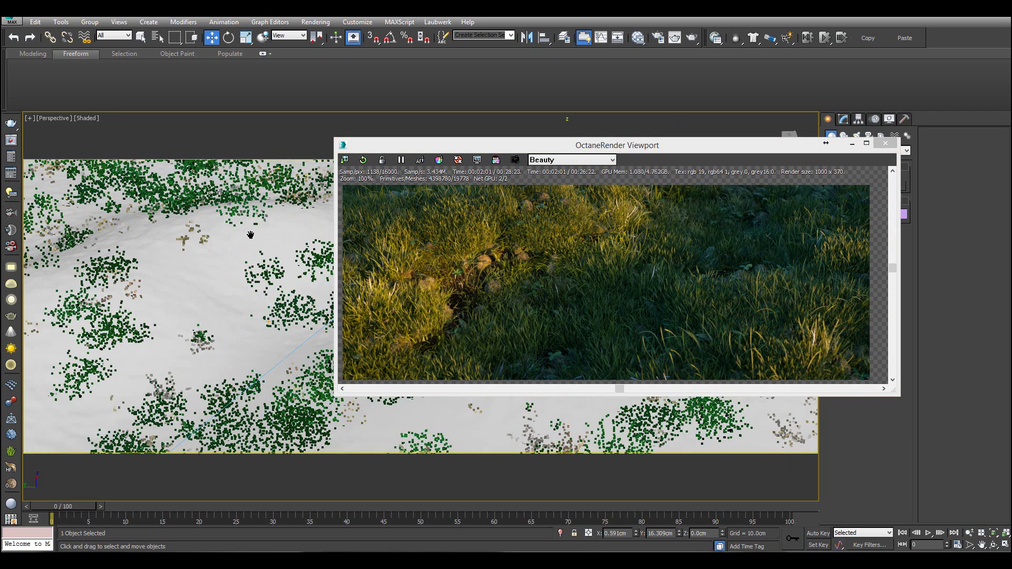
scroll(253, 241, "down", 3)
middle_click_drag(253, 241, 264, 323, "alt")
scroll(258, 327, "up", 10)
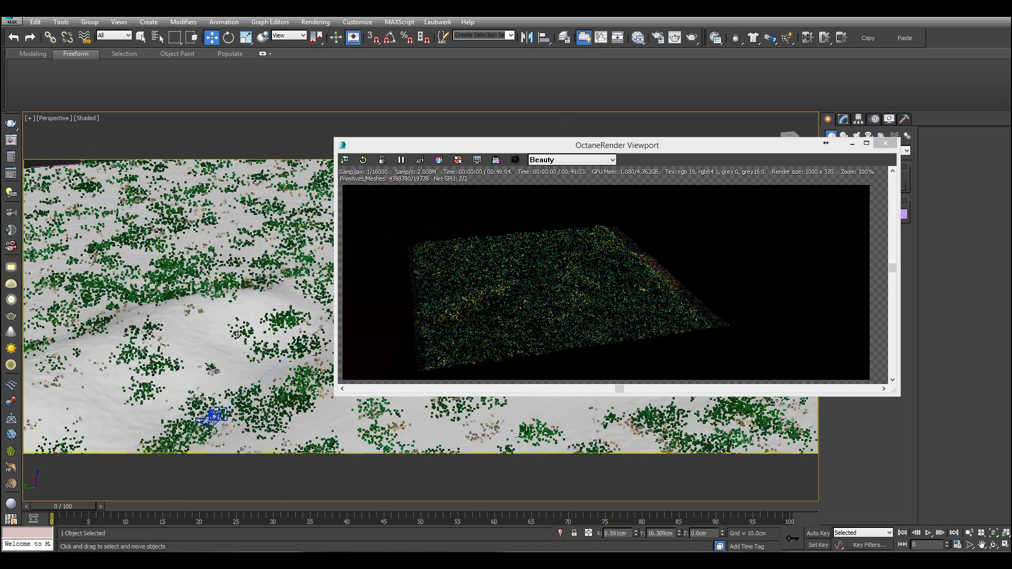
scroll(250, 327, "up", 8)
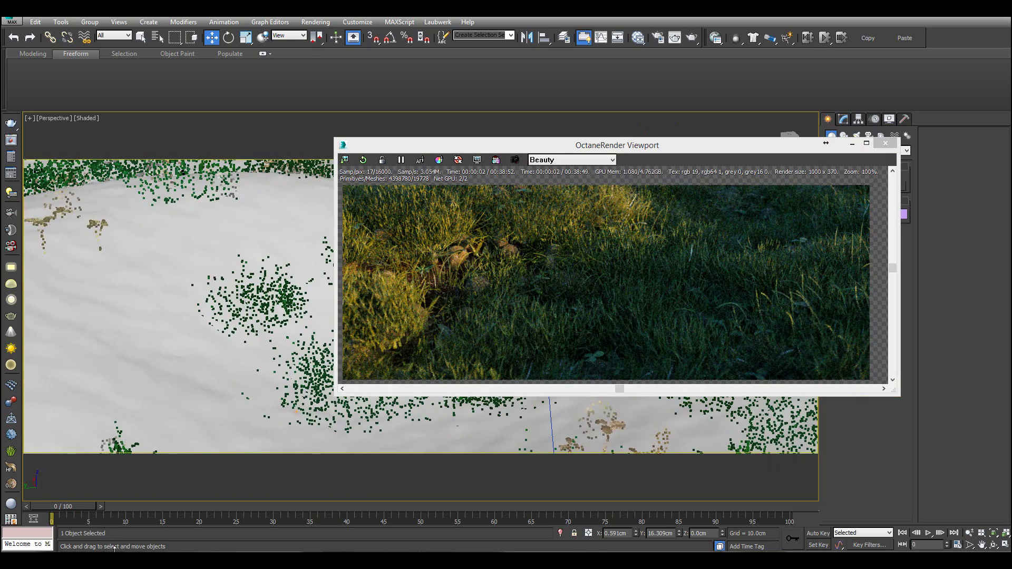
- Switch to the SCENECTED page in Chrome to view its images, and return to the 3ds Max scene
mouse_move(126, 551)
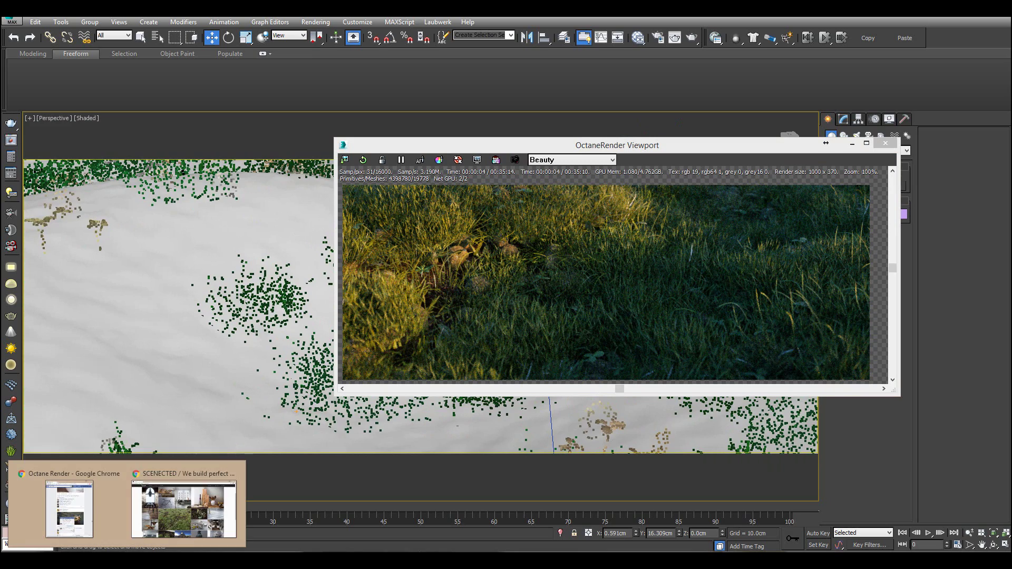
left_click(174, 511)
left_click(169, 28)
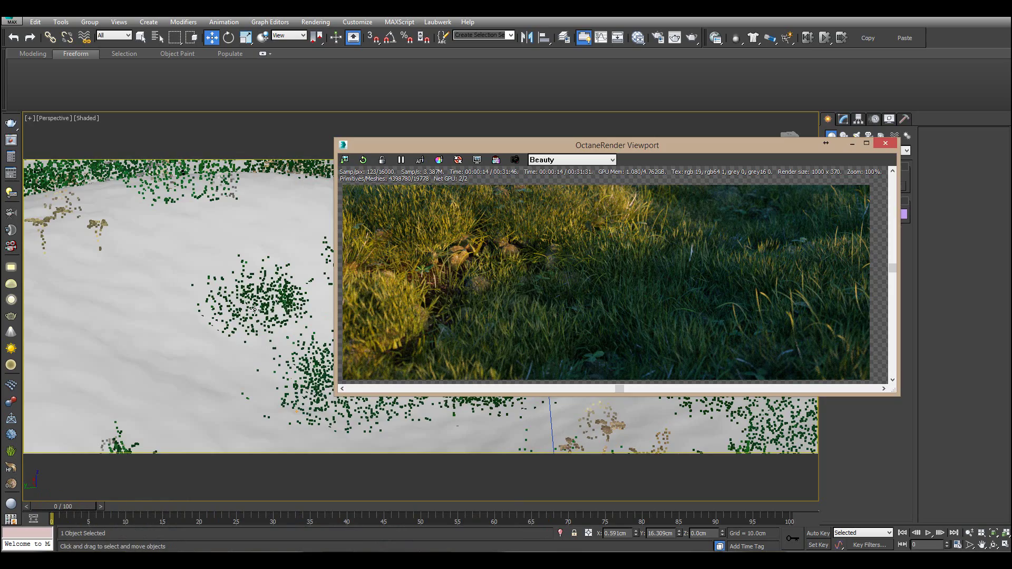
- Pause the live render and unhide all objects in the scene without unhiding the hidden layers
left_click(284, 310)
scroll(284, 310, "down", 3)
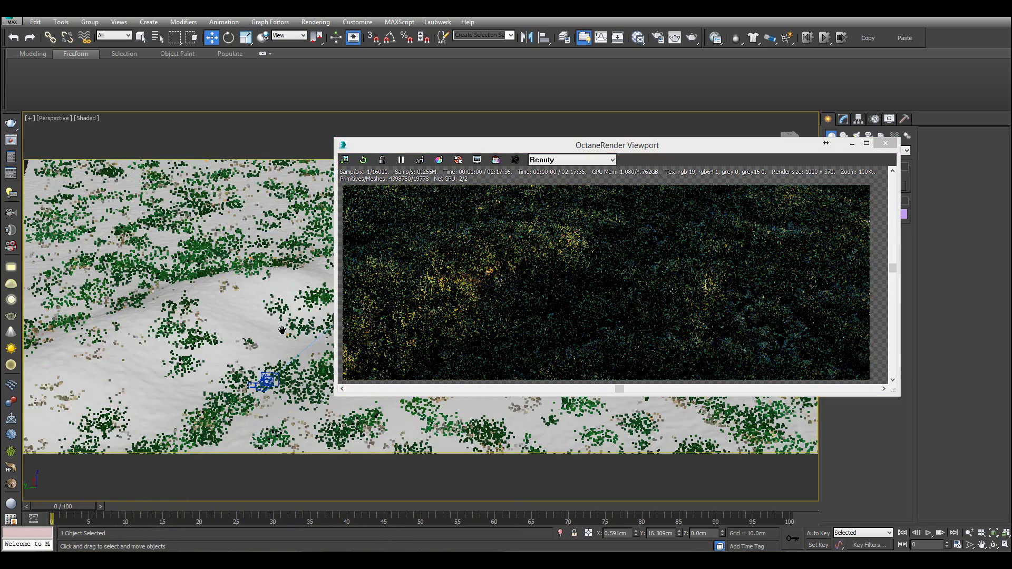
scroll(284, 327, "down", 6)
middle_click_drag(285, 329, 307, 310)
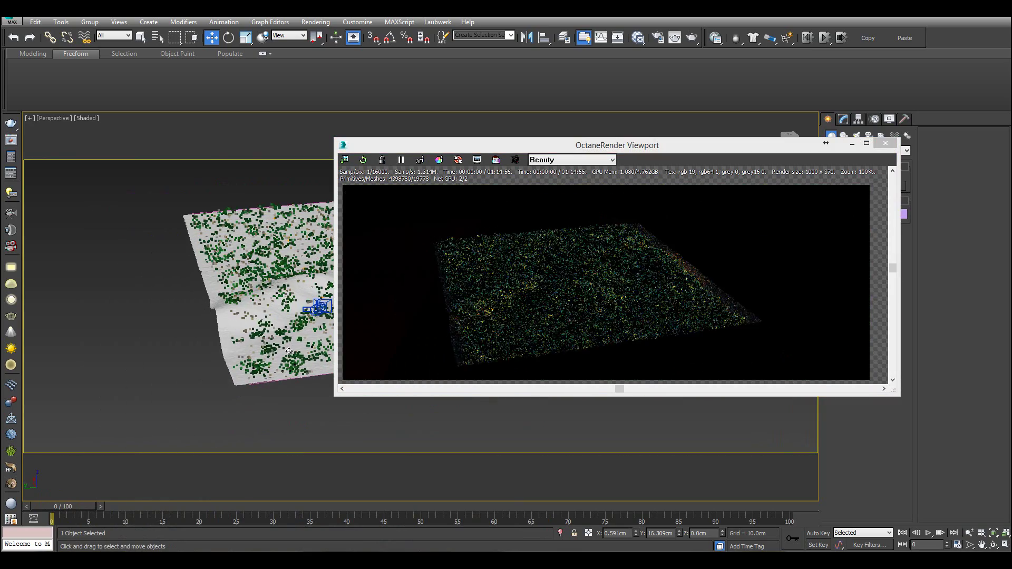
left_click_drag(451, 147, 521, 112)
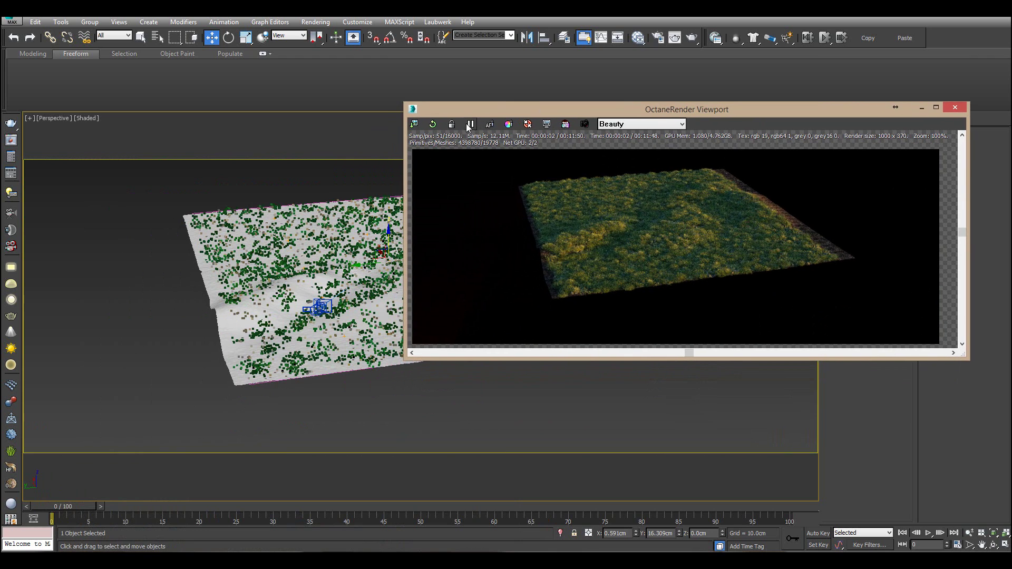
left_click(469, 125)
middle_click_drag(301, 277, 285, 297)
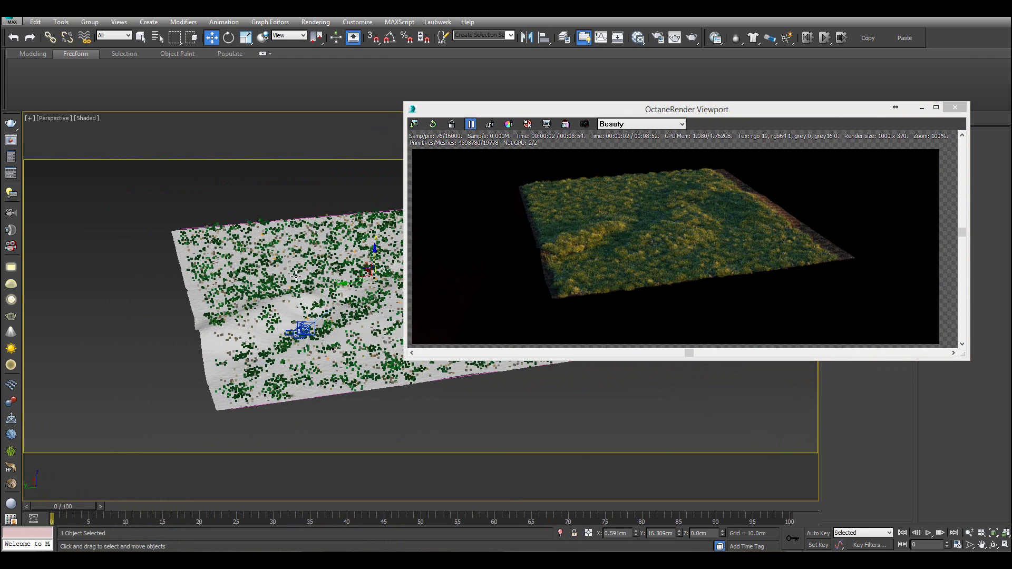
right_click(264, 265)
left_click(304, 229)
left_click(552, 312)
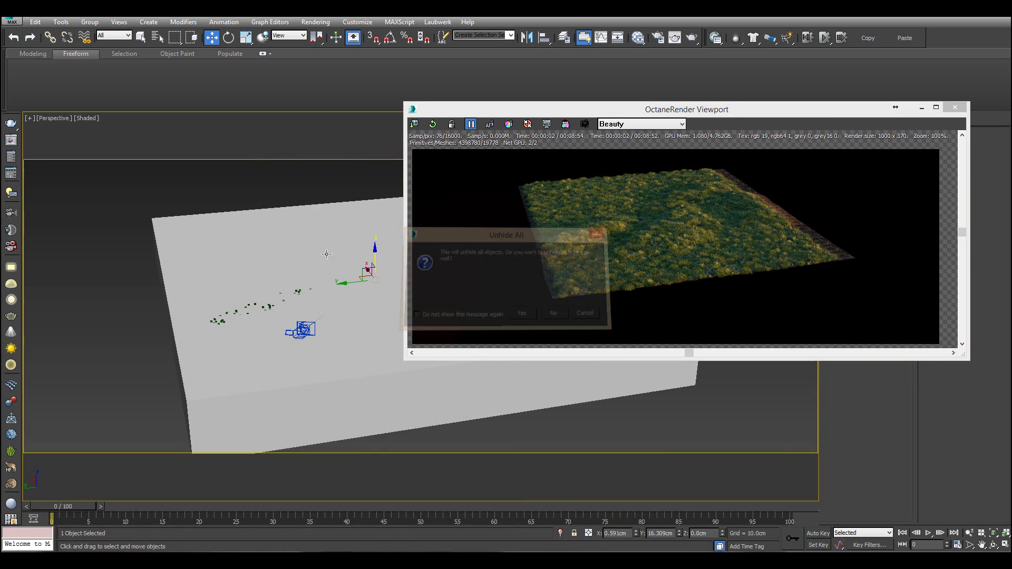
- Examine the large box enclosing the terrain in the live render and in the front wireframe view
middle_click_drag(282, 293, 324, 238, "alt")
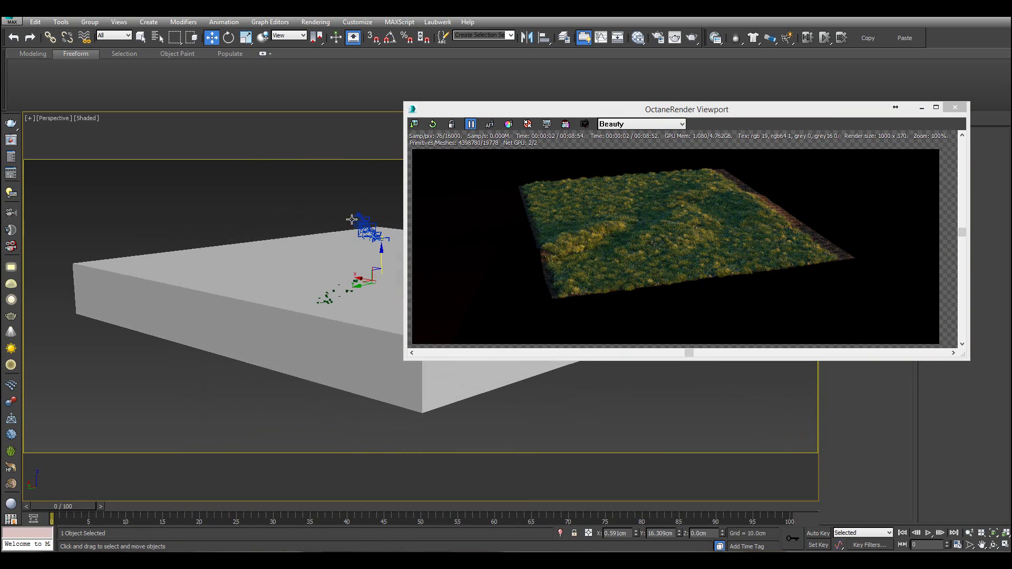
middle_click_drag(348, 276, 274, 272, "alt")
left_click(470, 124)
key("f")
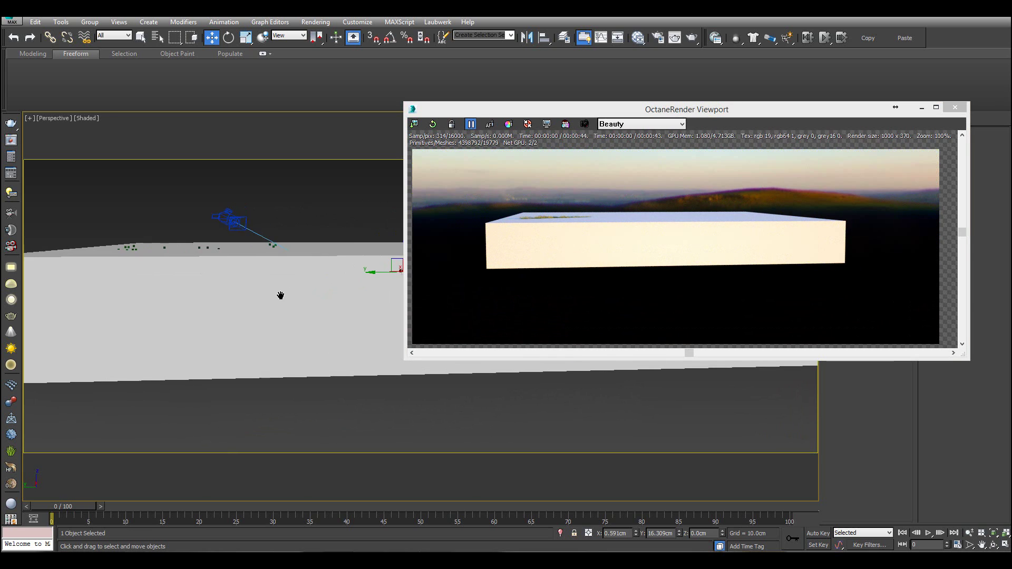
key("F3")
scroll(293, 267, "up", 4)
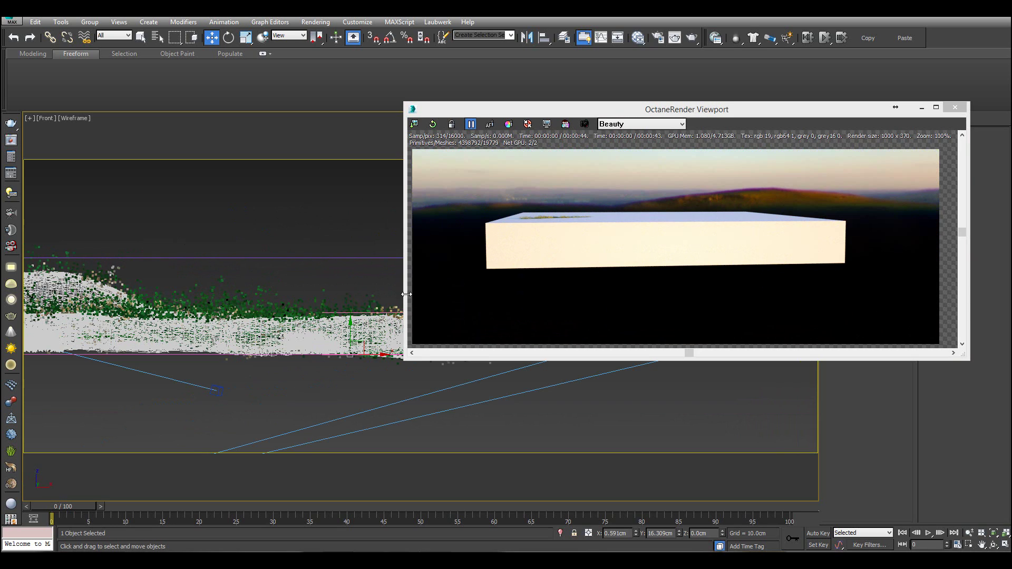
scroll(296, 279, "down", 3)
middle_click_drag(269, 276, 379, 303)
scroll(378, 303, "down", 2)
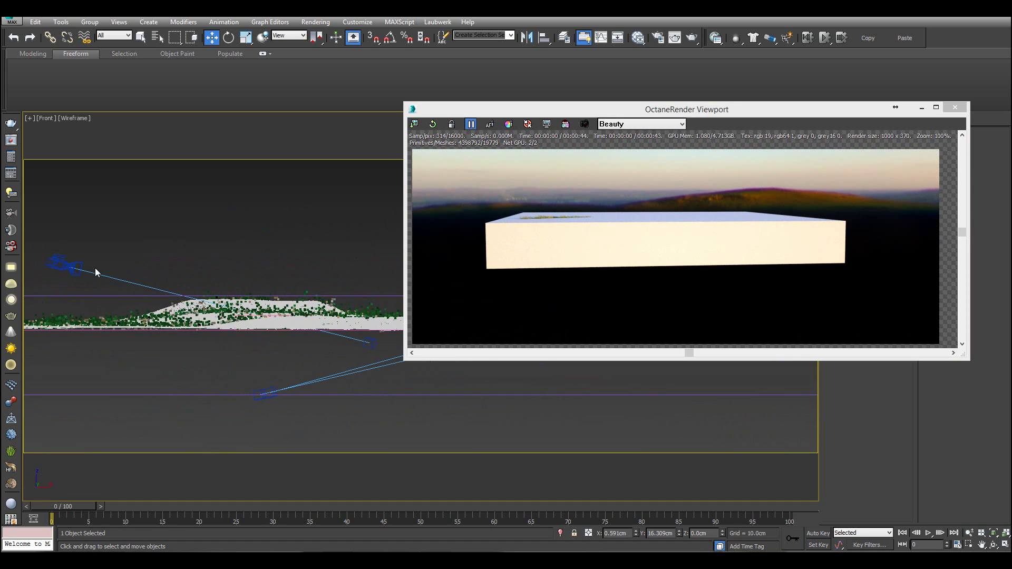
- Look through PhysCamera003 and resume the live render
key("c")
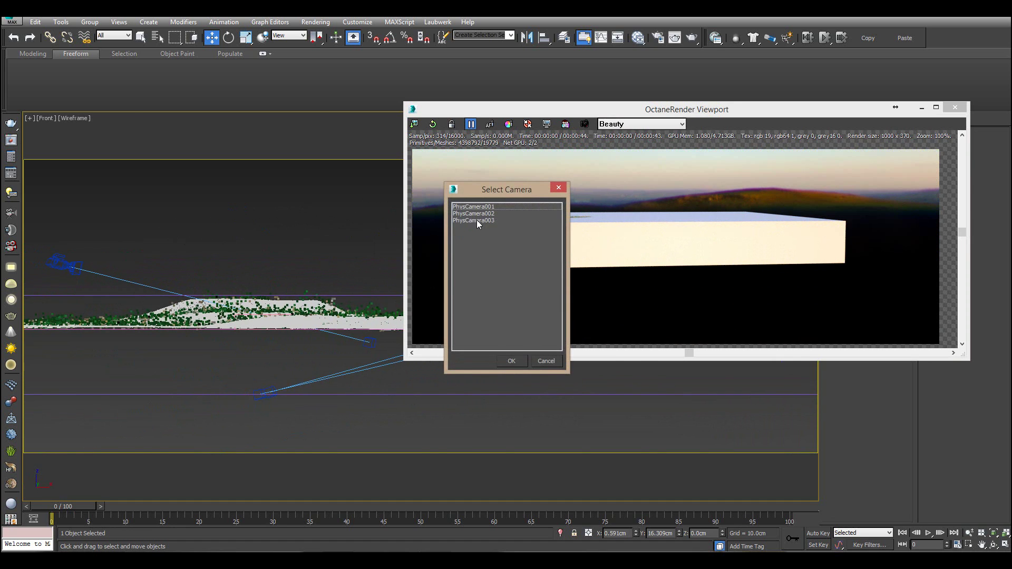
double_click(479, 217)
left_click(470, 124)
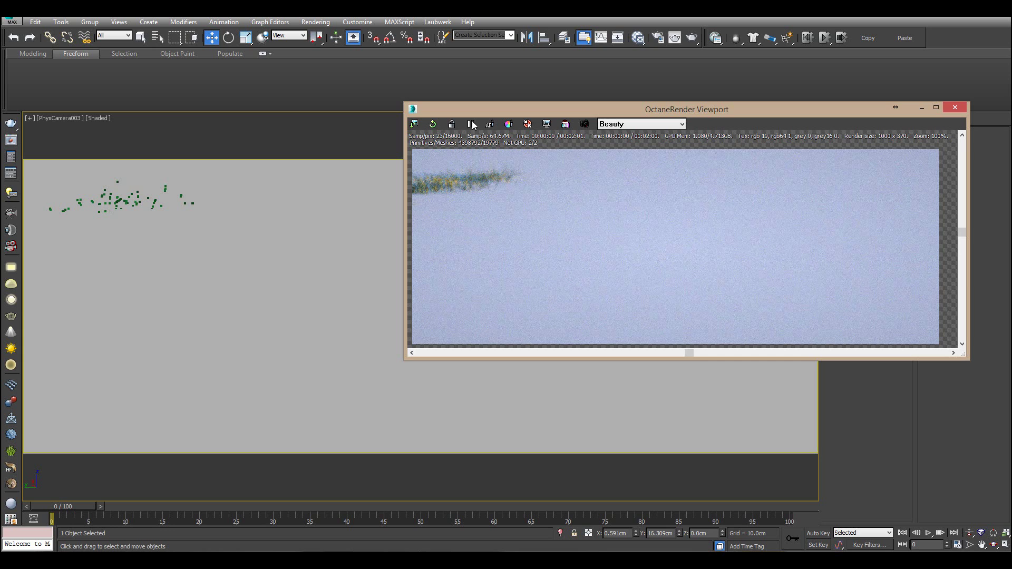
- Select the large box enclosing the terrain and open the Slate Material Editor beside the render window
left_click(278, 214)
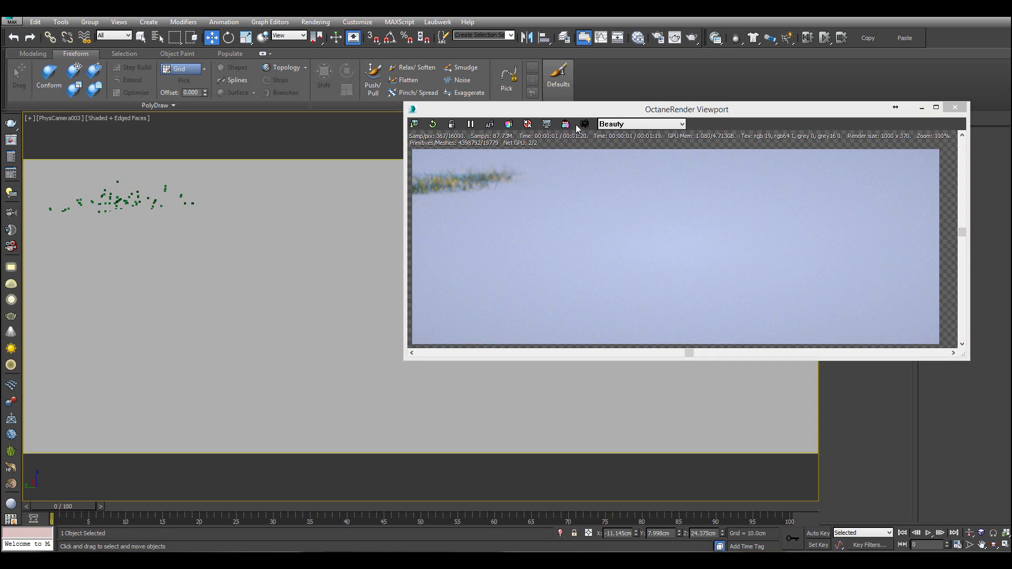
left_click_drag(542, 109, 139, 96)
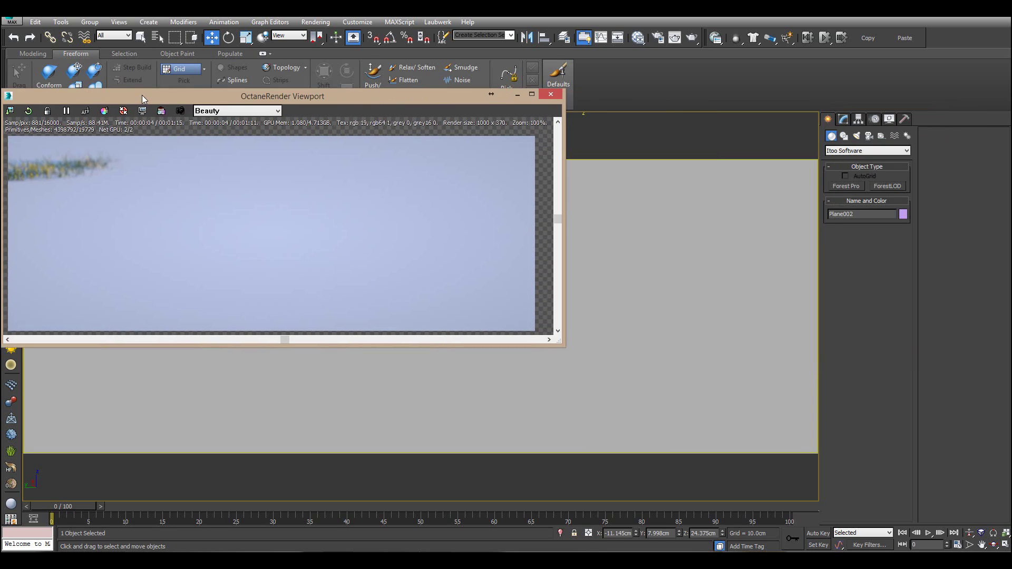
left_click_drag(408, 86, 414, 82)
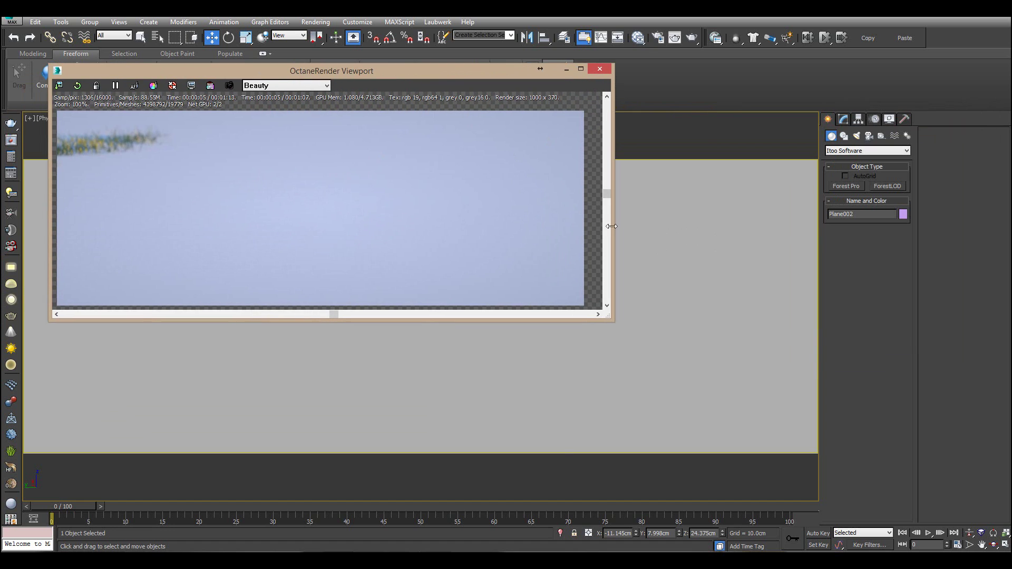
key("m")
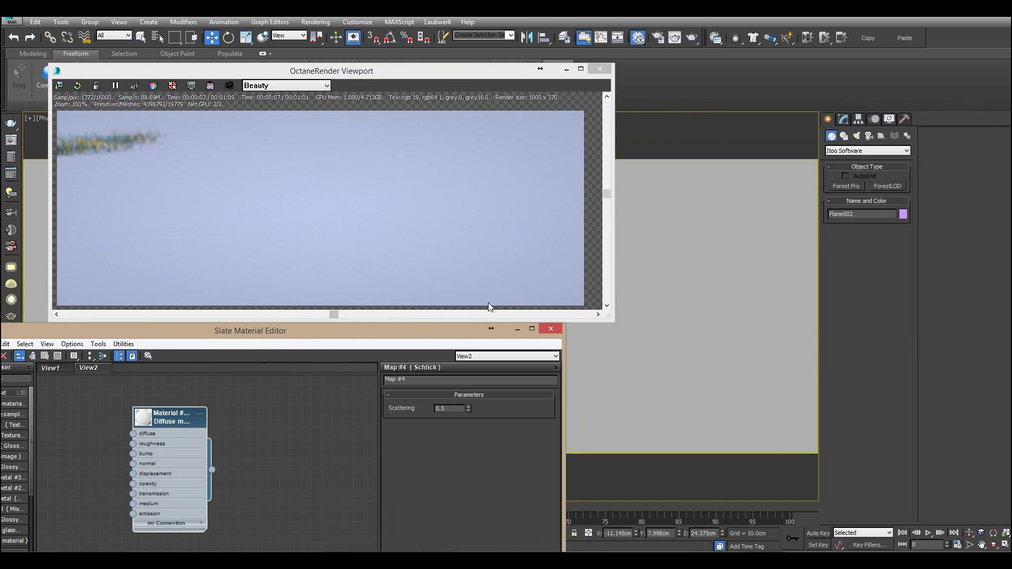
left_click_drag(368, 330, 758, 102)
- Create an OctaneRender Specular material and assign it to the selected box
middle_click_drag(622, 194, 468, 458)
right_click(619, 172)
mouse_move(656, 190)
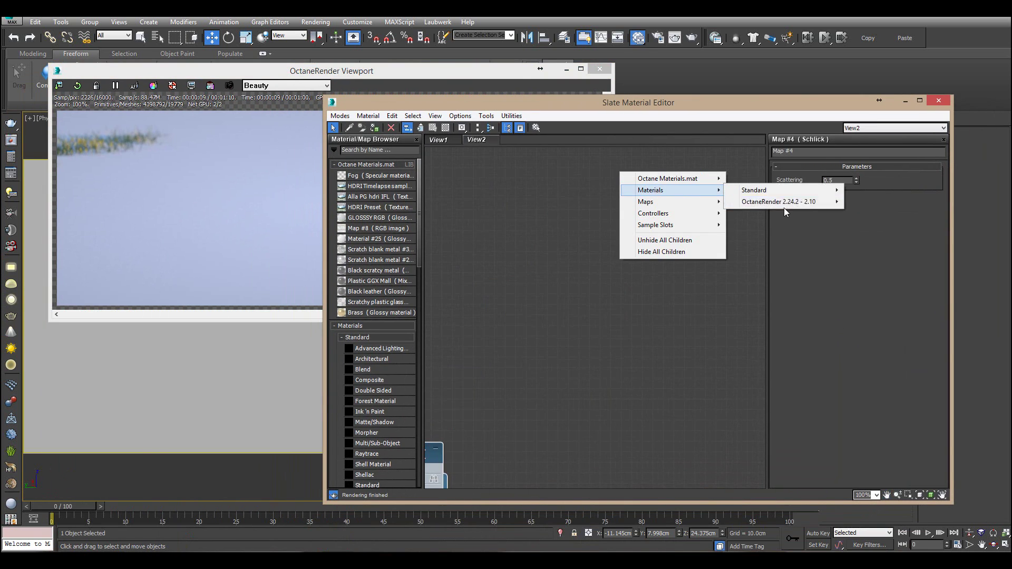
mouse_move(785, 202)
left_click(871, 246)
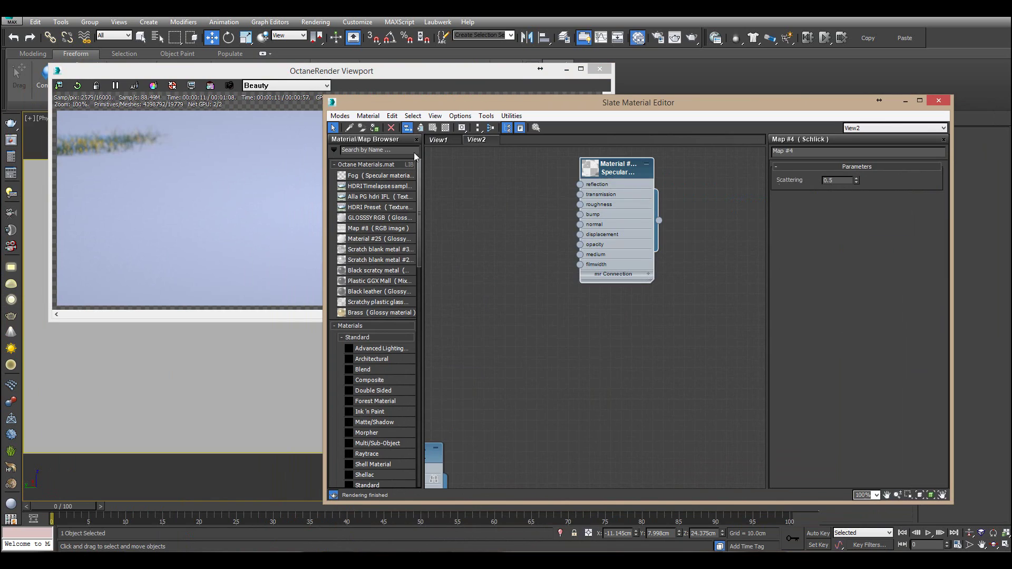
left_click_drag(413, 105, 518, 199)
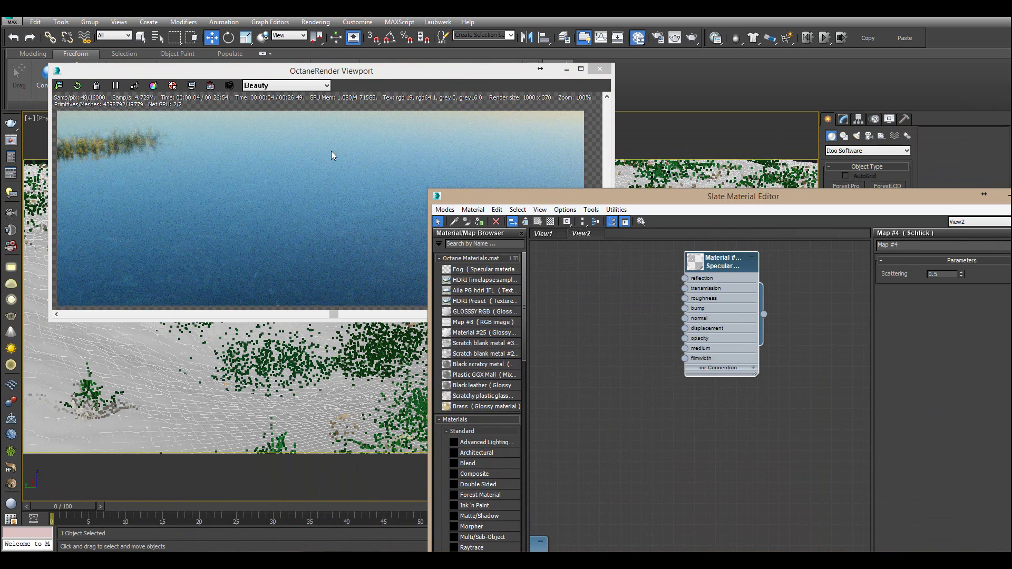
- Switch the Specular material's Reflection from Color to Value and set it to 0
double_click(730, 267)
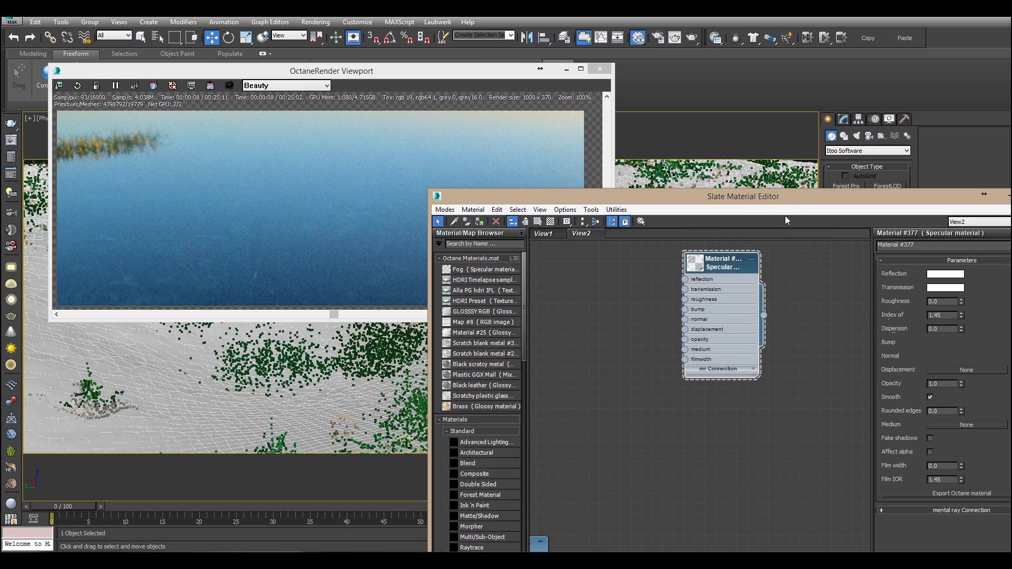
left_click_drag(802, 200, 659, 141)
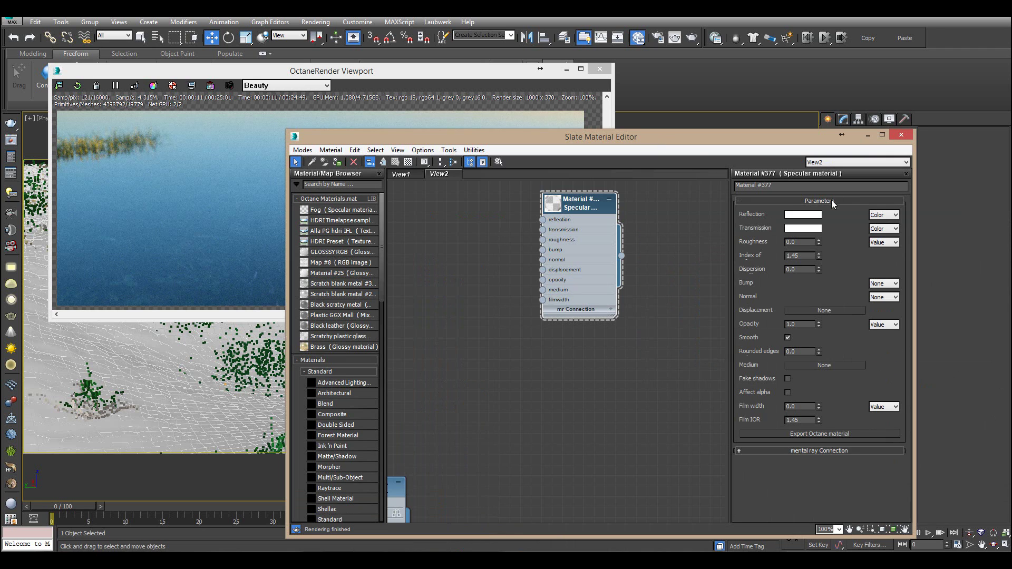
left_click(883, 215)
left_click(883, 229)
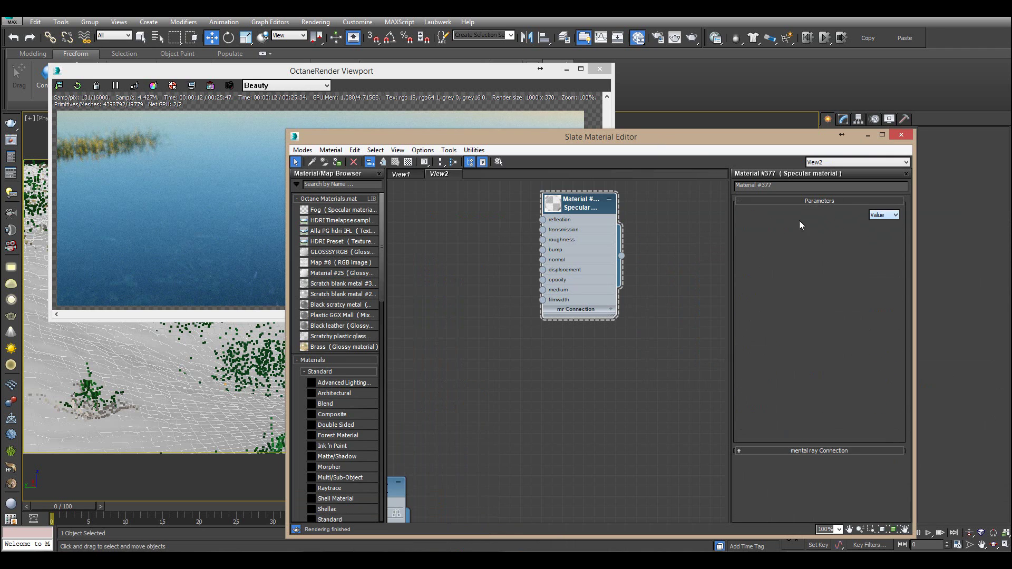
double_click(803, 215)
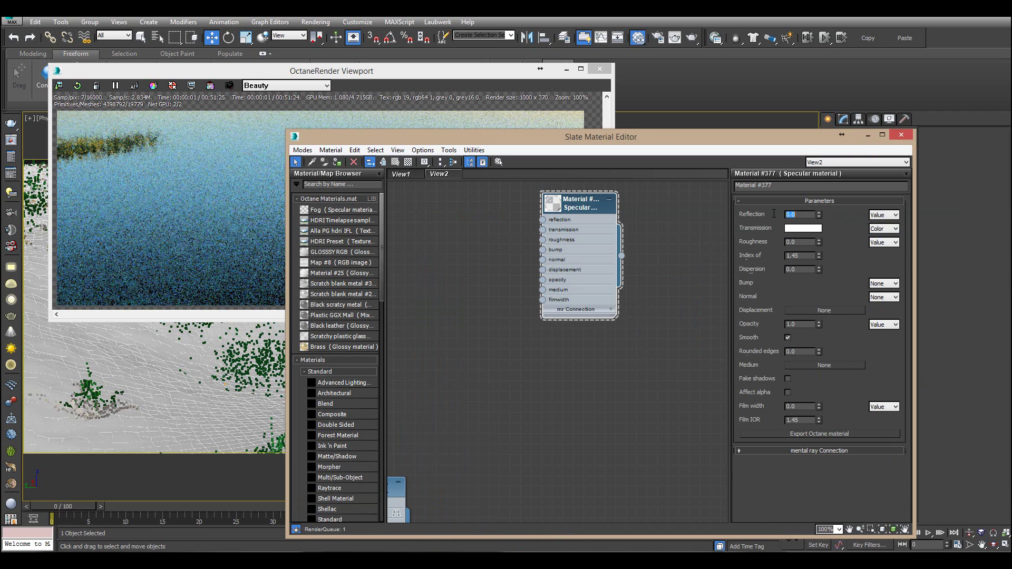
type("0")
key("Return")
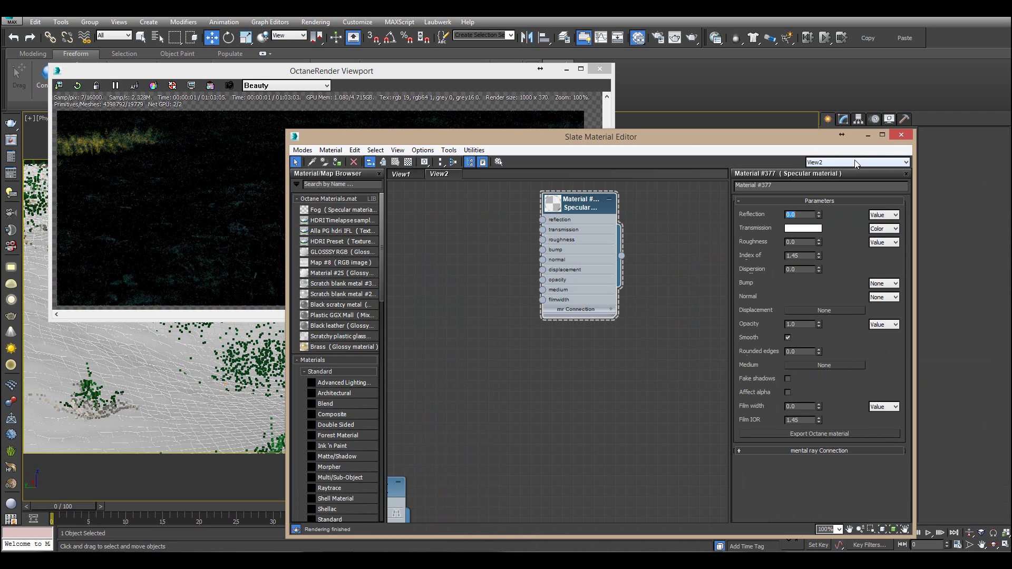
- Set the Specular material's index of refraction to 1
double_click(800, 256)
type("1")
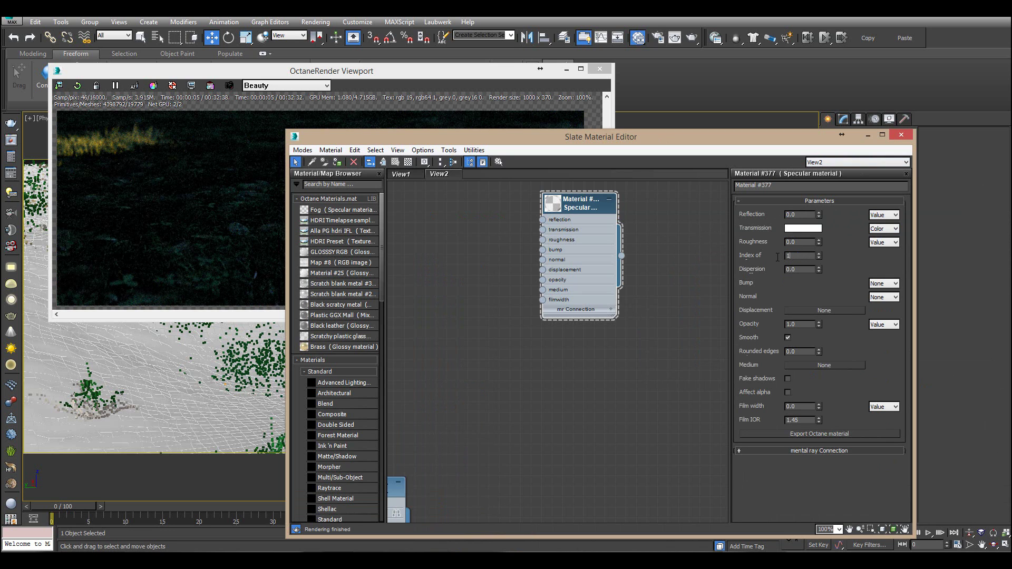
key("Return")
left_click_drag(633, 140, 706, 80)
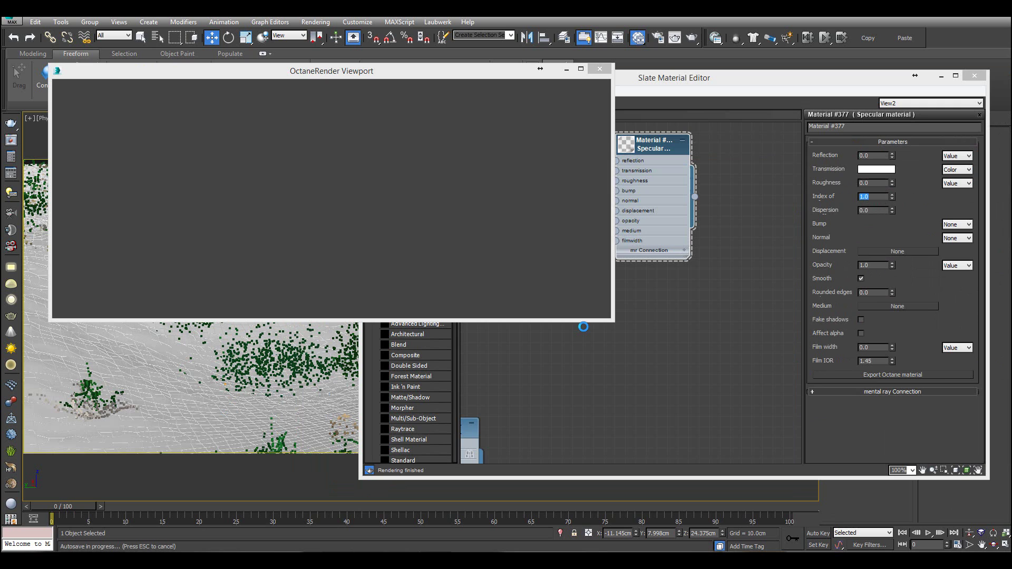
left_click(673, 283)
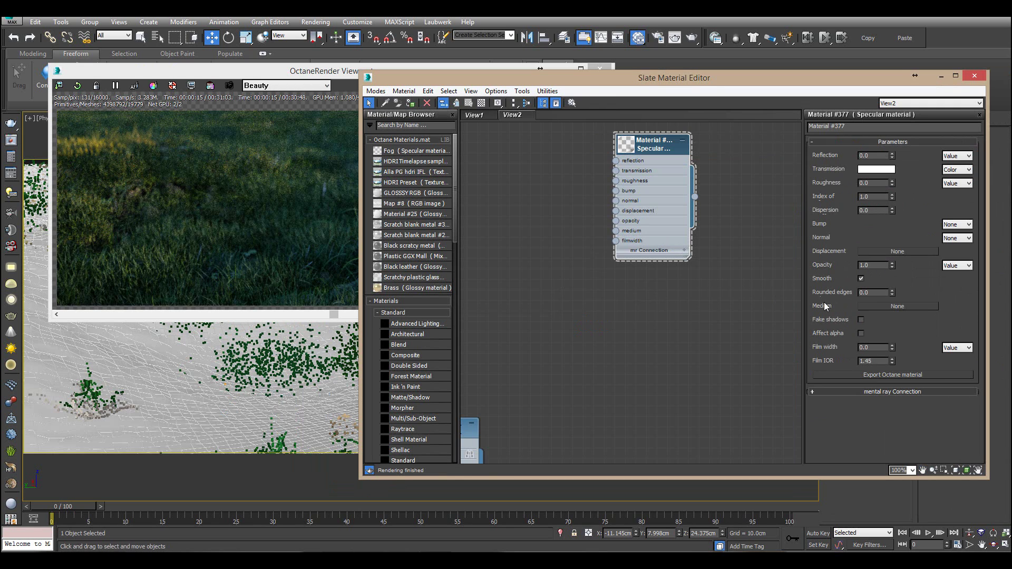
- Enable Fake shadows on the Specular material, toggling it off and on again to compare the render
left_click(861, 319)
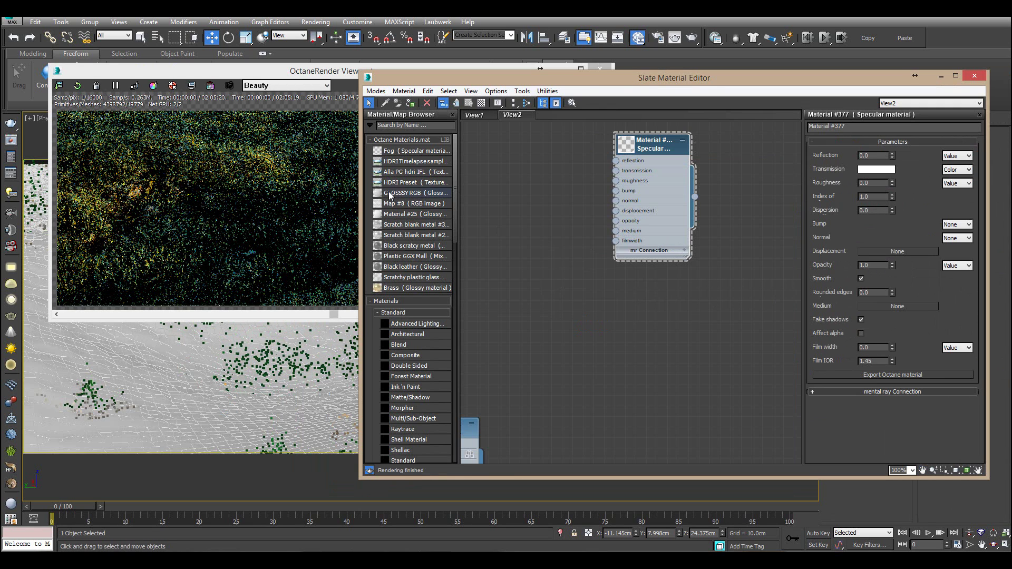
left_click(861, 319)
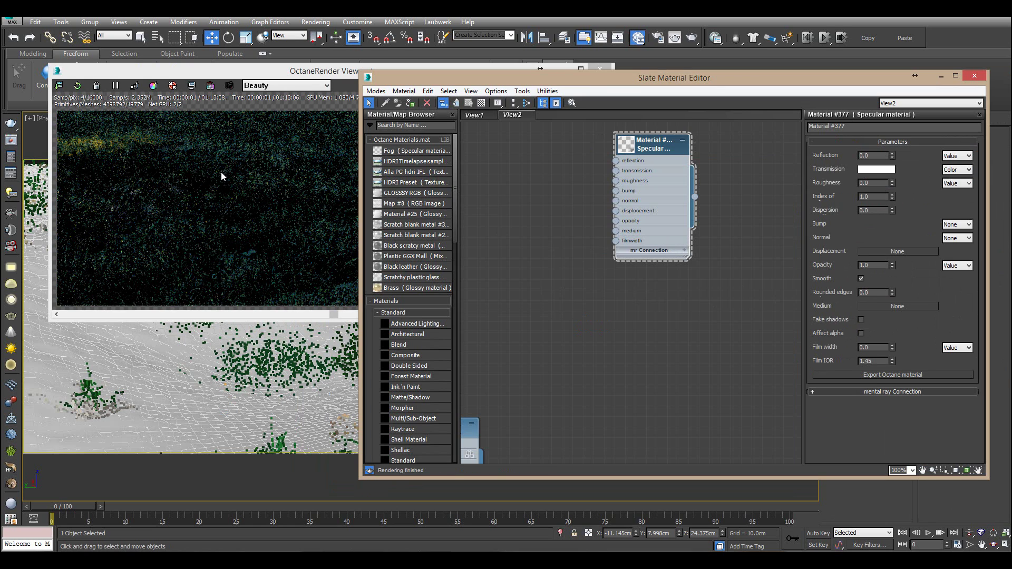
left_click(861, 320)
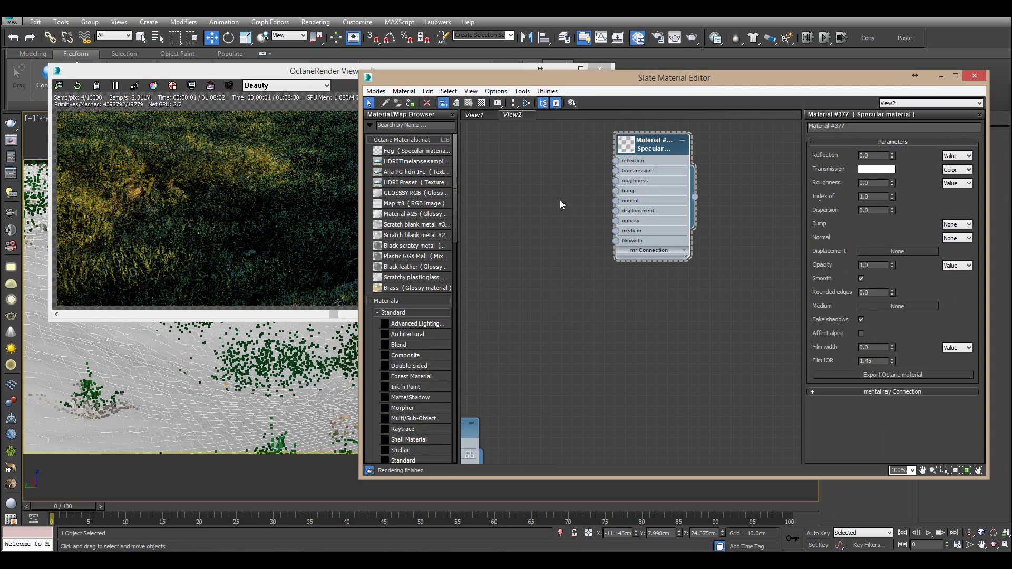
- Connect a new Scattering map to the Specular material's medium input and place its node beside the material
middle_click_drag(560, 200, 611, 213)
scroll(611, 213, "up", 1)
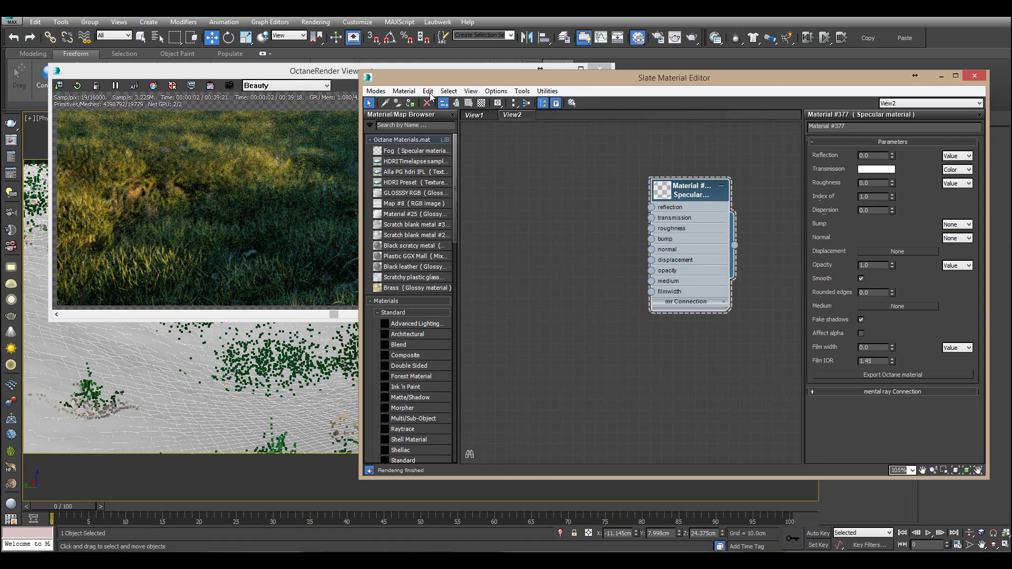
left_click(341, 68)
left_click_drag(333, 61, 322, 52)
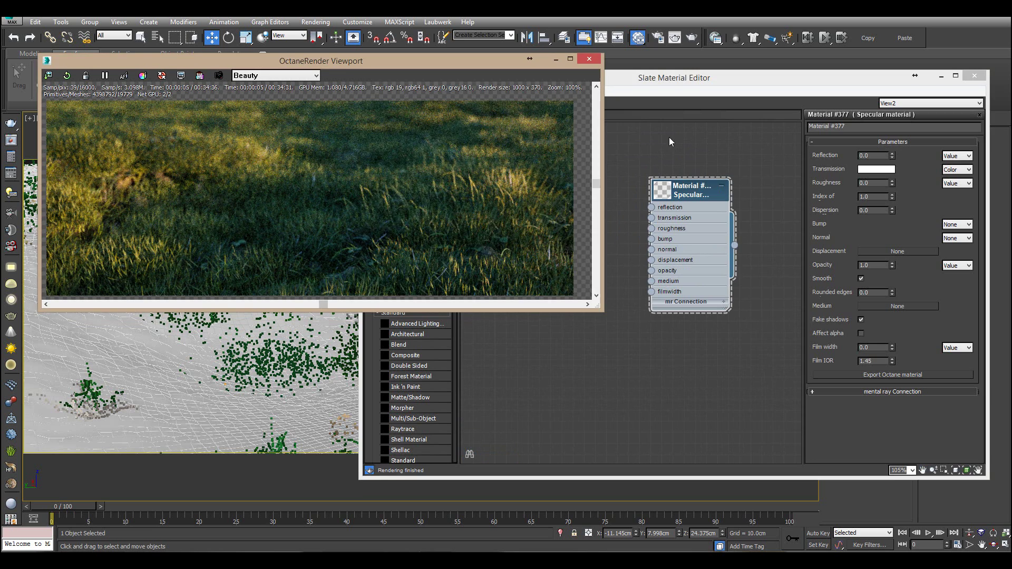
left_click_drag(681, 182, 717, 242)
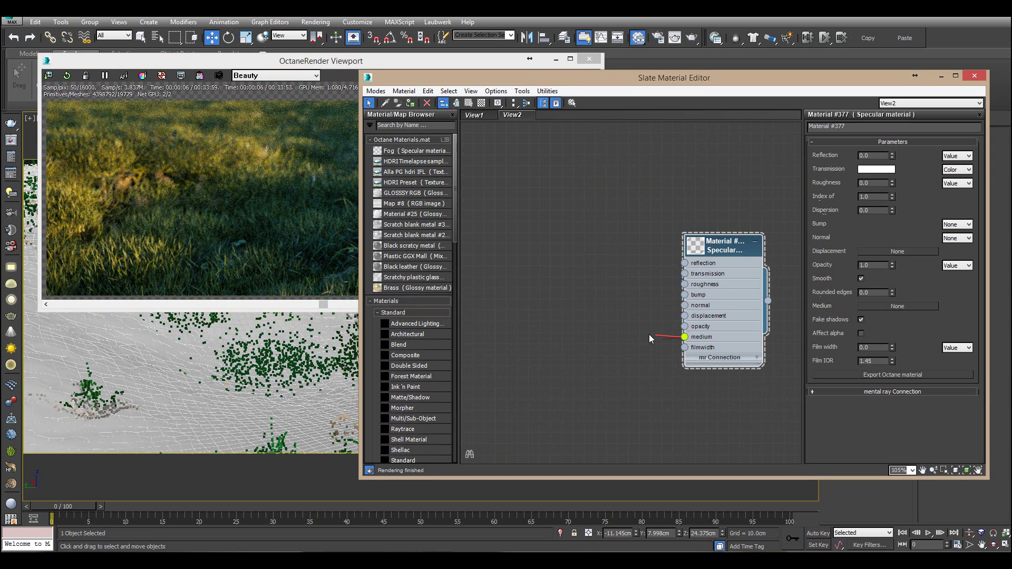
left_click_drag(650, 334, 649, 335)
left_click(681, 355)
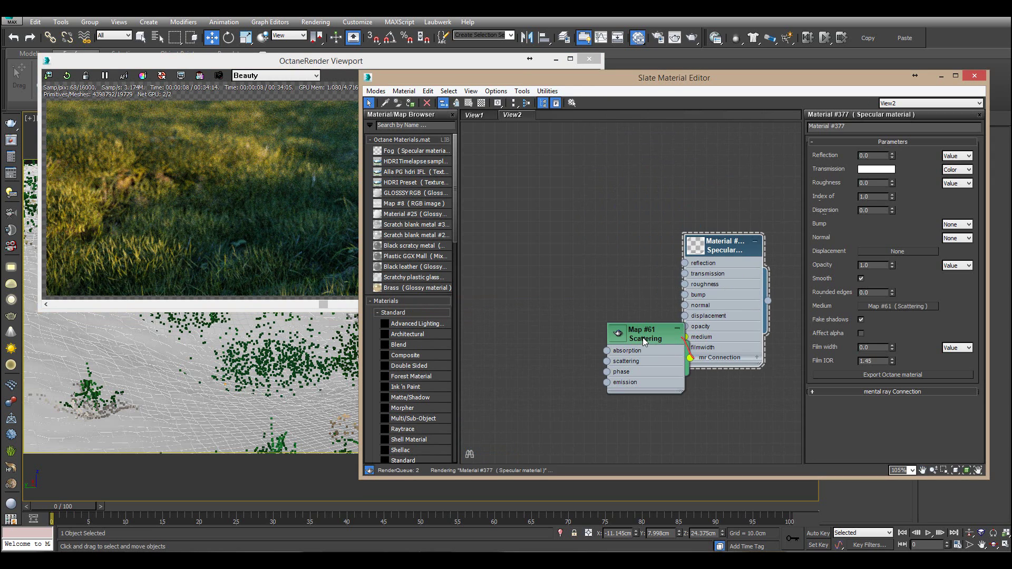
left_click_drag(637, 334, 614, 328)
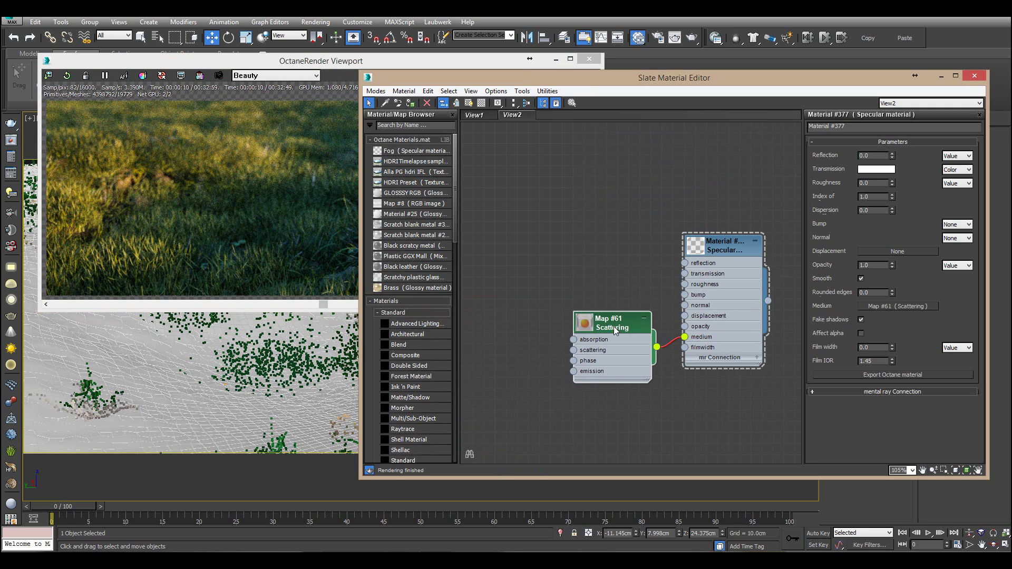
- Switch the Scattering map's Absorption and Scattering from Color to Value, and set Scattering to 0.2
double_click(614, 324)
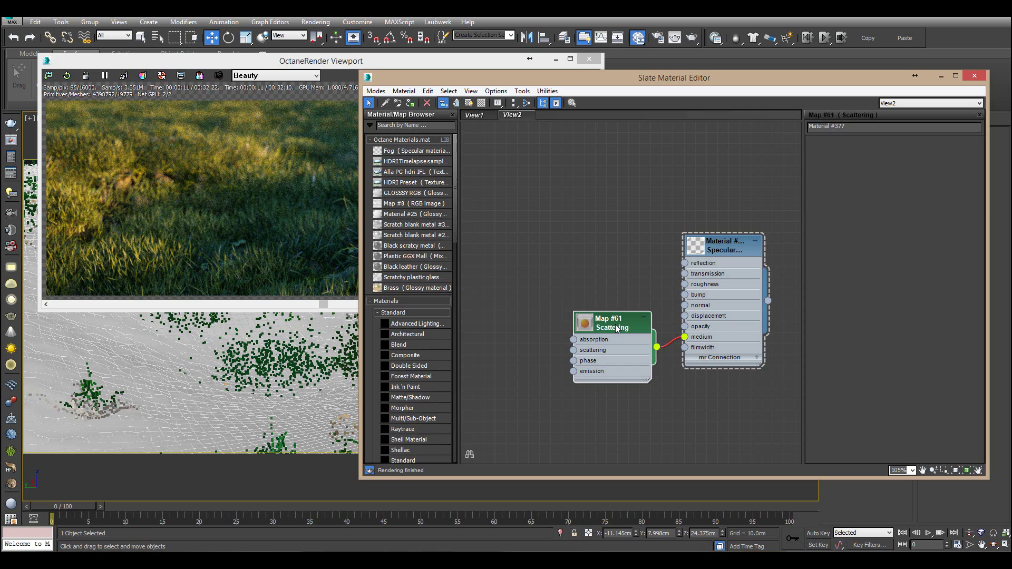
left_click(956, 156)
left_click(957, 165)
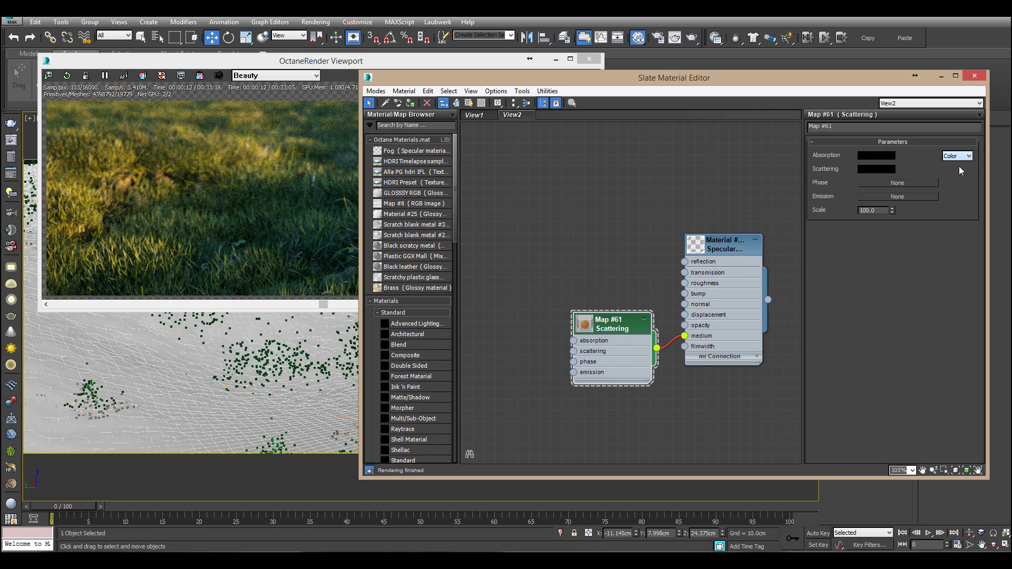
left_click(957, 169)
left_click(957, 179)
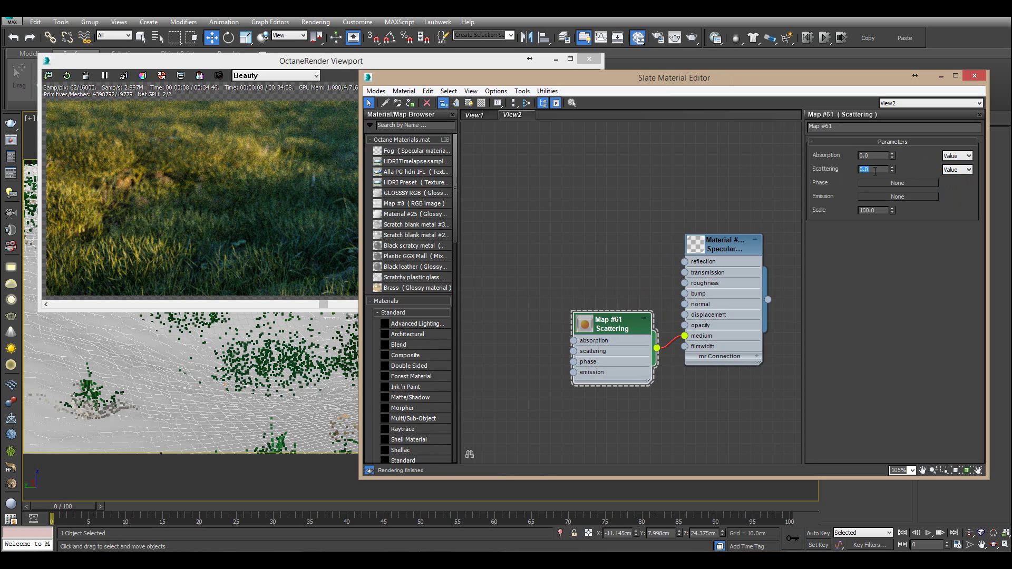
type("0.2")
key("Return")
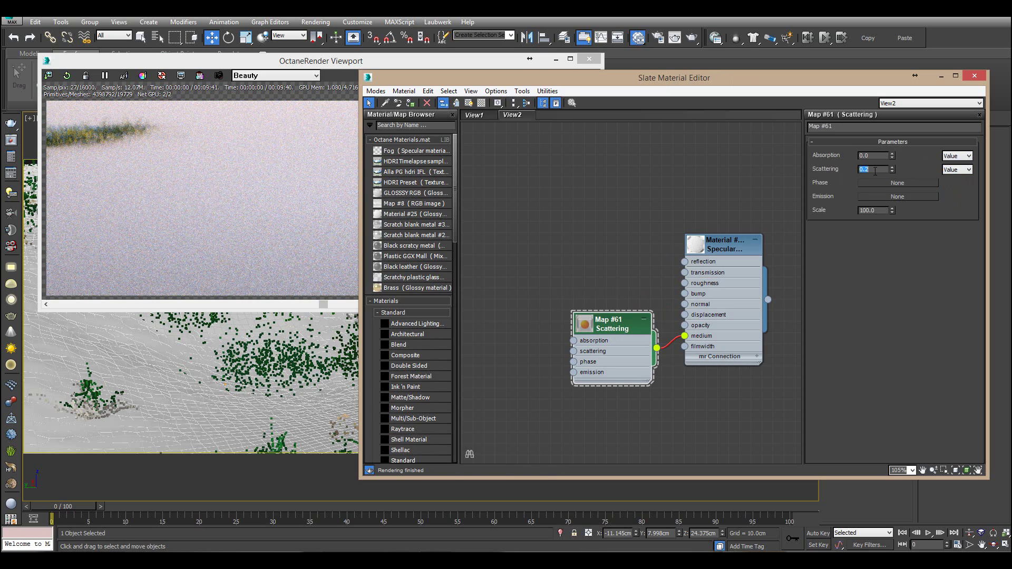
type(".2")
key("Return")
- Set the Scattering map's Scale to 0.5 and bring the Octane render viewport into full view
left_click_drag(447, 82, 447, 92)
left_click(871, 221)
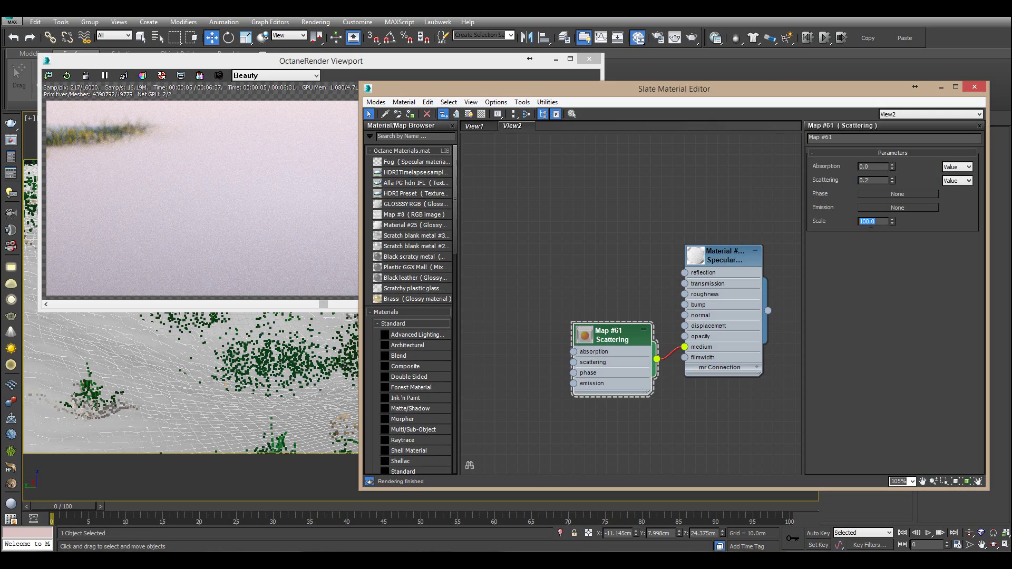
type("0.5")
key("Return")
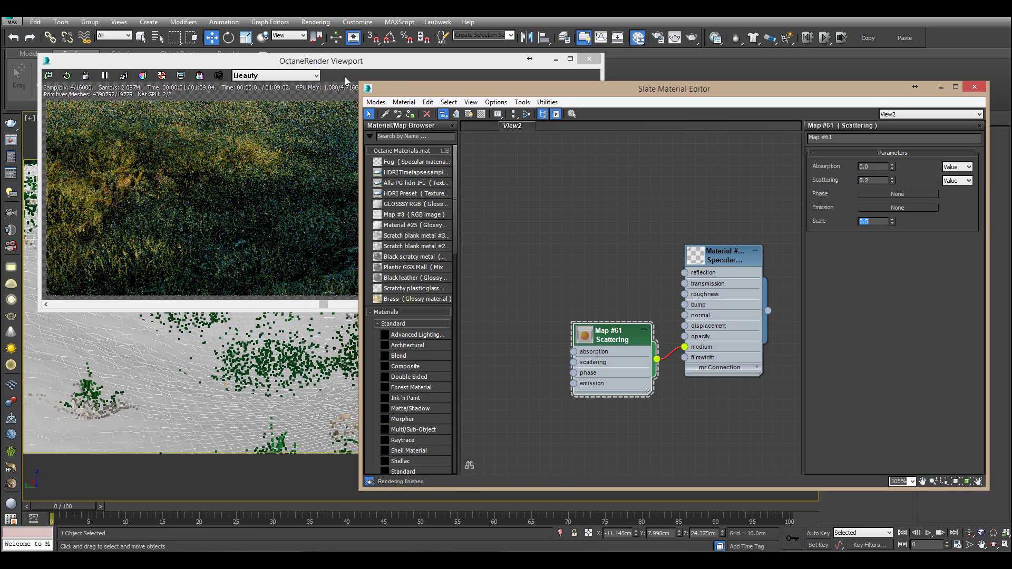
left_click_drag(391, 62, 370, 53)
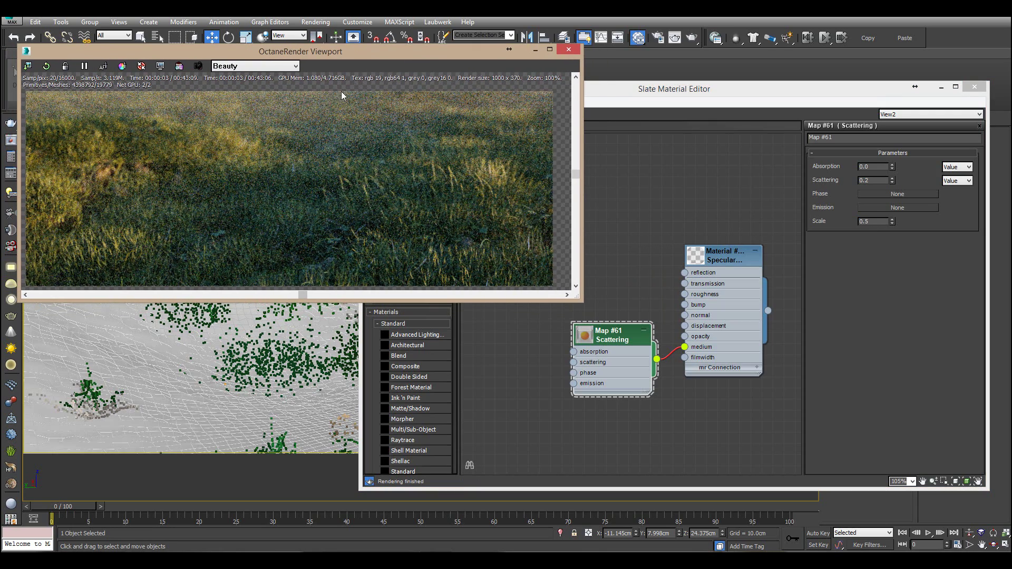
- Enable region rendering in the Octane viewport and extend the region downward over the middle of the grass
left_click(178, 66)
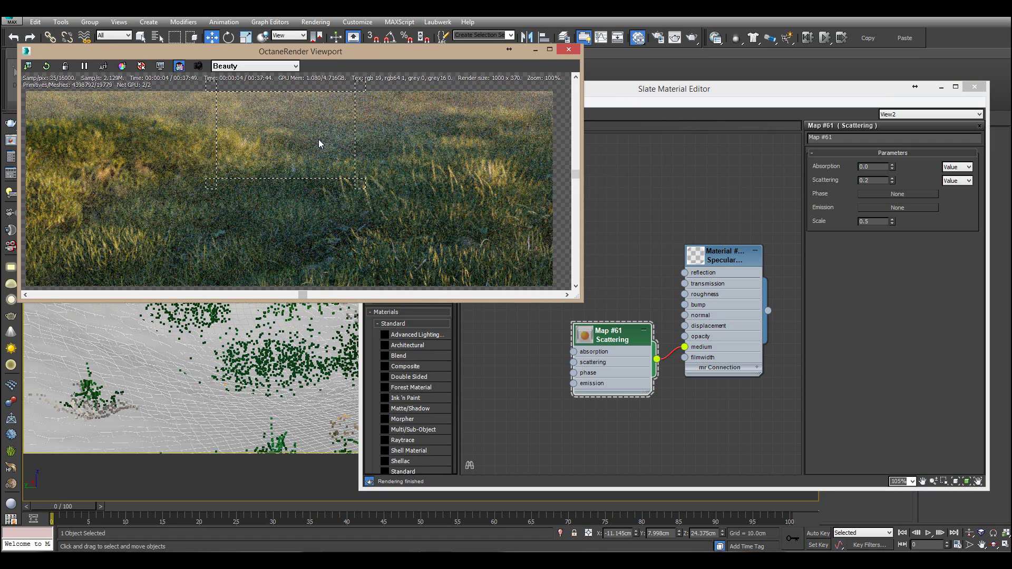
left_click_drag(362, 187, 356, 241)
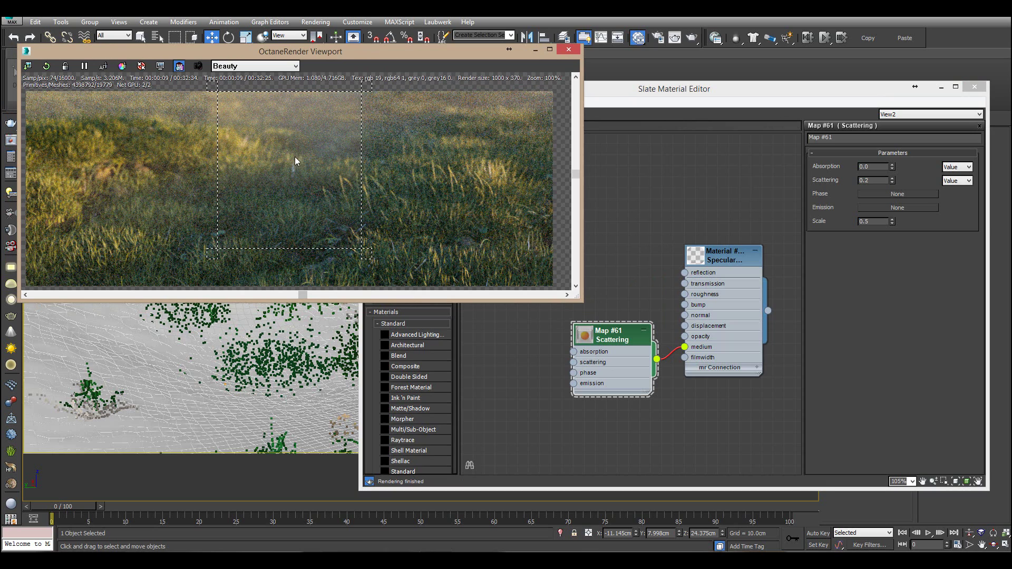
left_click(104, 66)
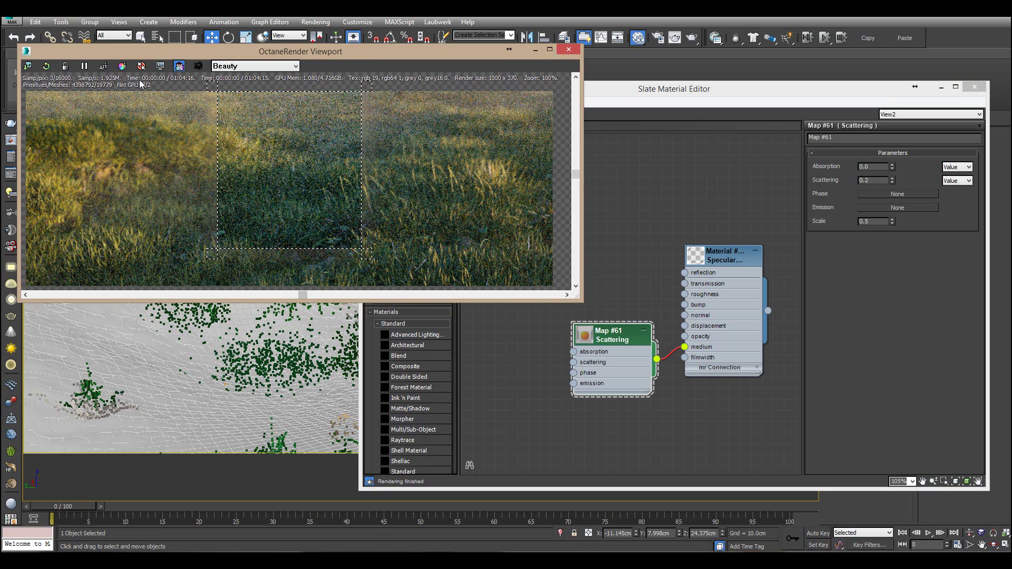
left_click(304, 164)
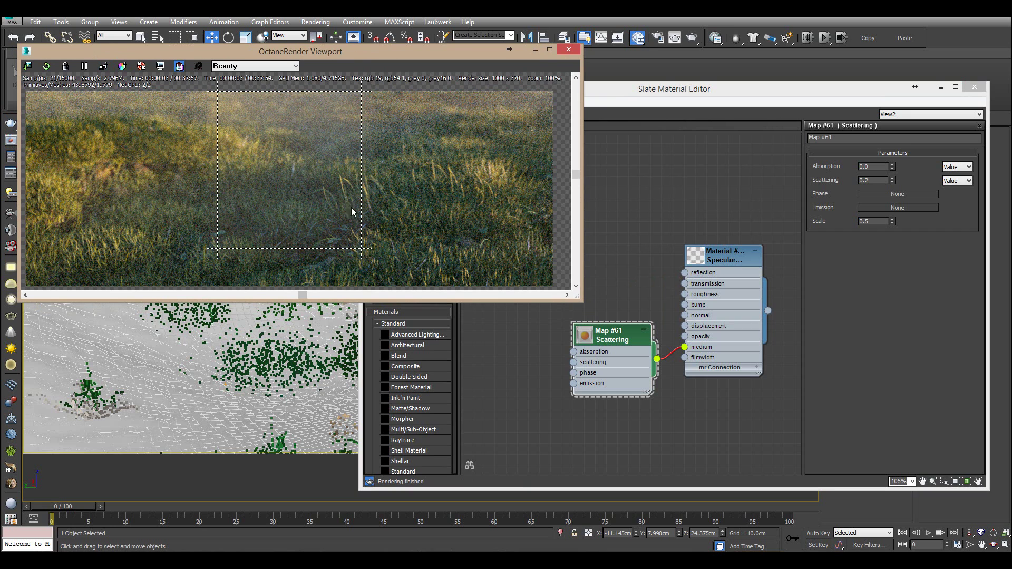
- Connect a Schlick map to the Scattering map's phase input and set its Scattering to 0.5
left_click(877, 180)
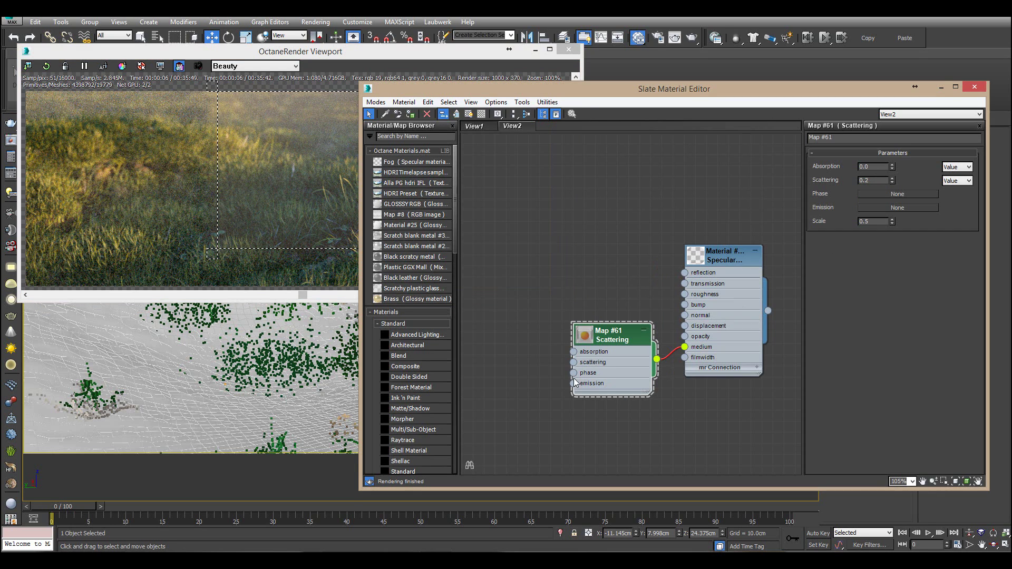
left_click_drag(524, 372, 523, 372)
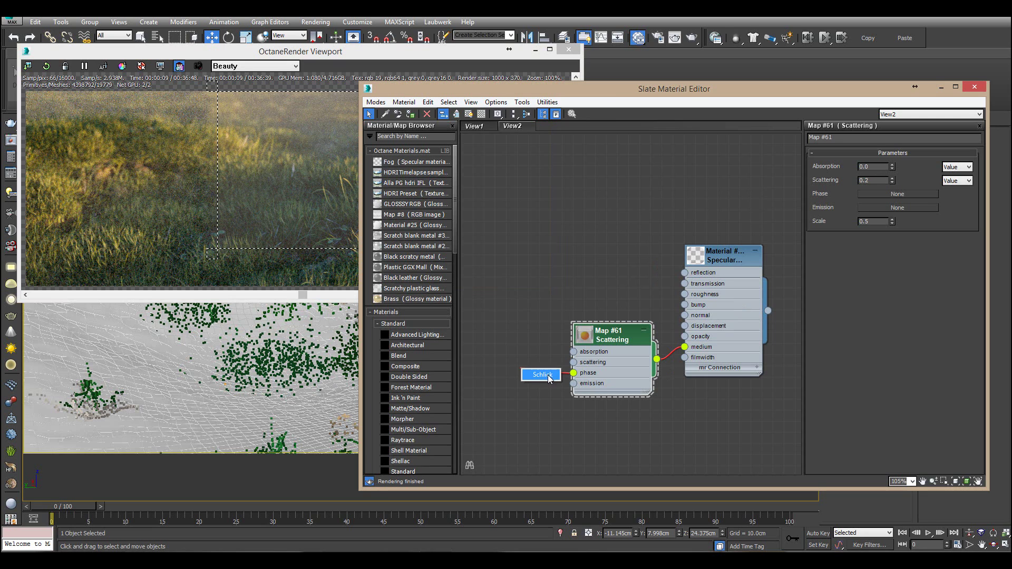
left_click(547, 378)
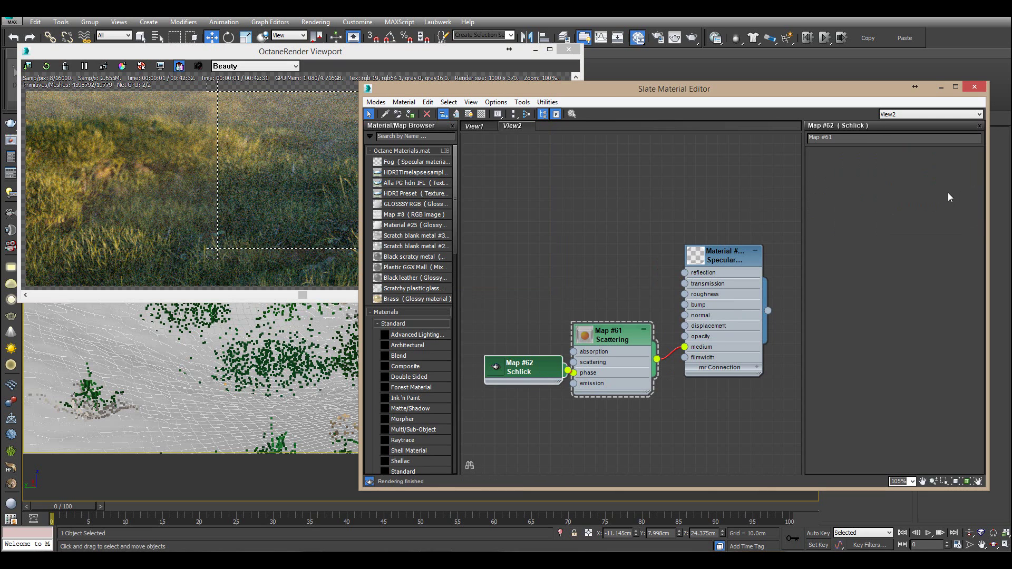
type("0.5")
key("Return")
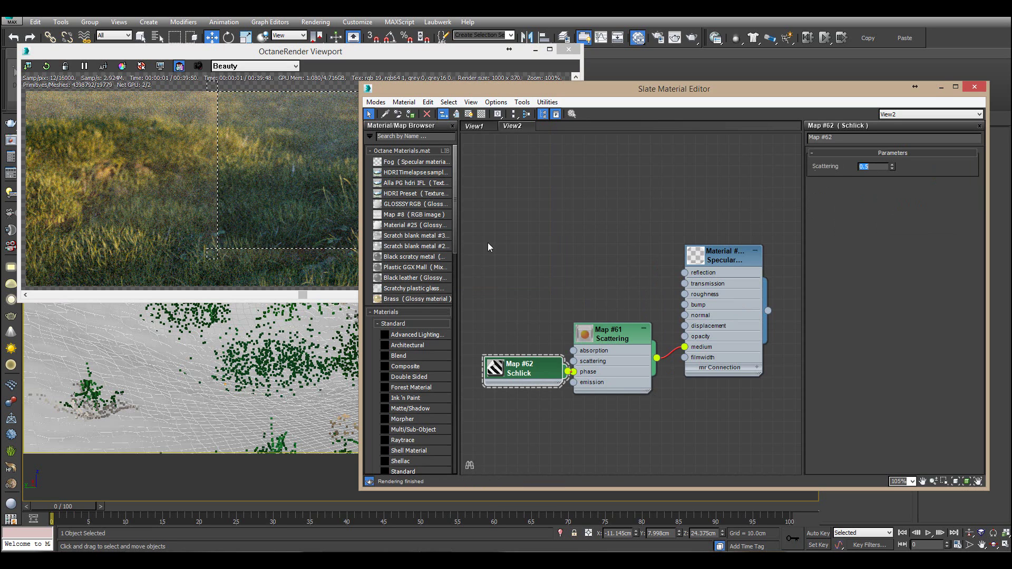
- Set the Scattering map's Scattering value to 0.5 and turn off region rendering to view the whole image
left_click(620, 333)
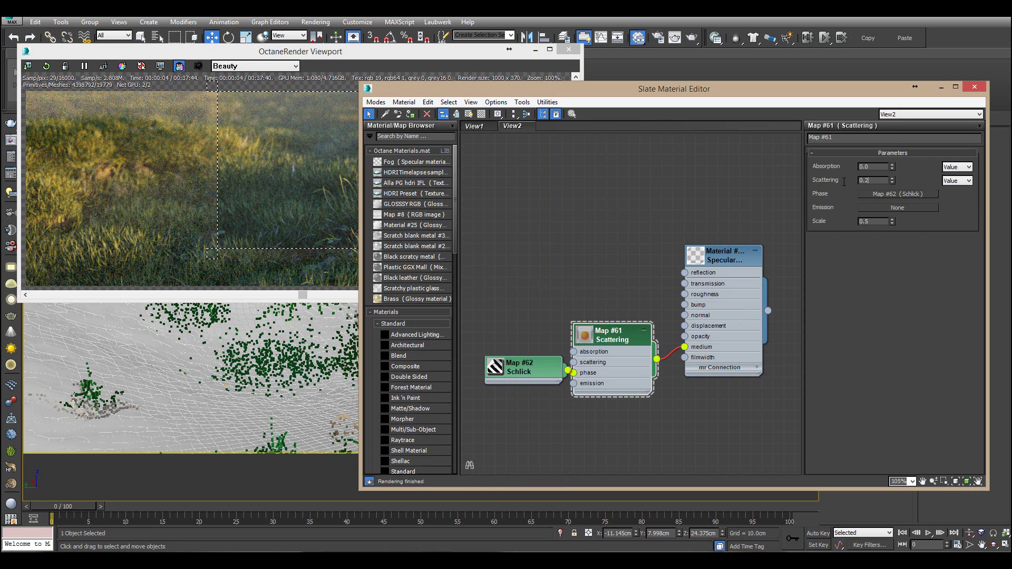
left_click(271, 127)
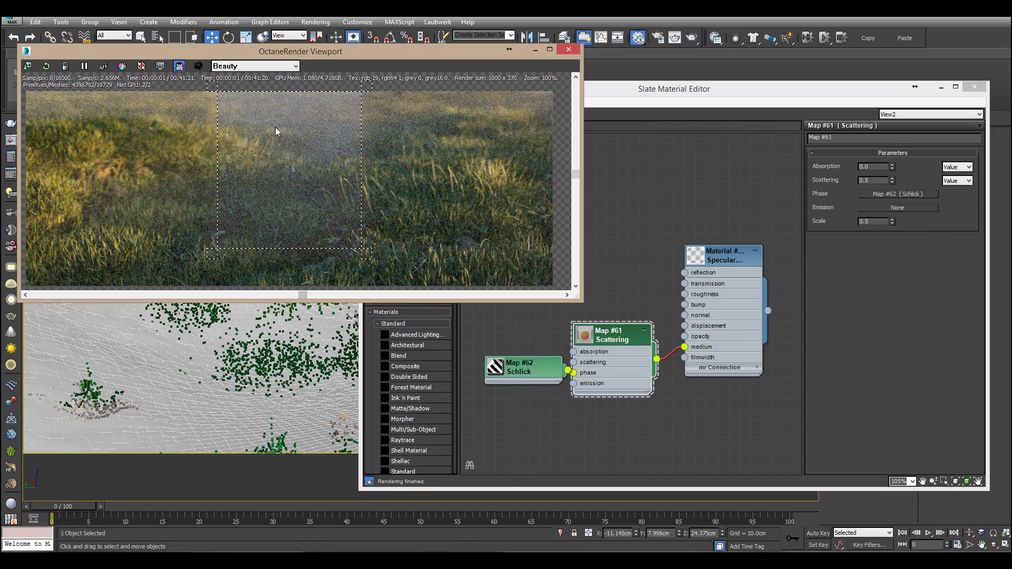
left_click(180, 67)
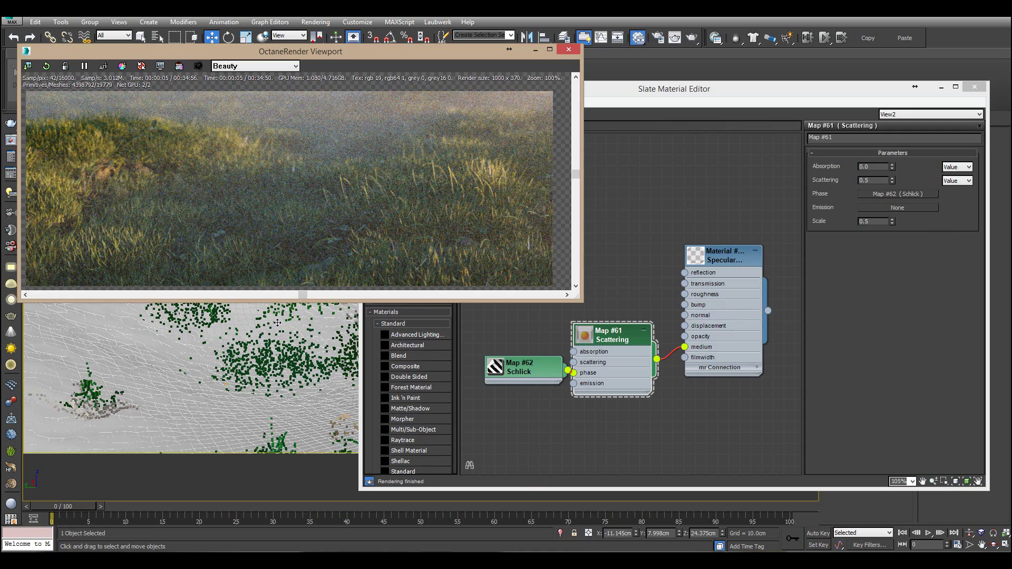
- Hide the selected fog box to compare the render without it, and unhide it again
left_click(179, 66)
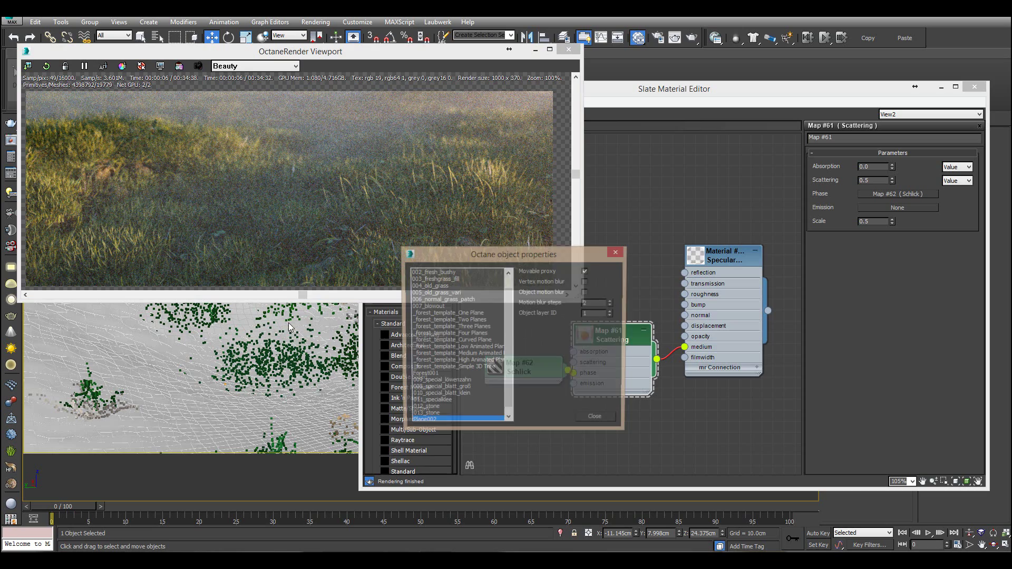
left_click(597, 420)
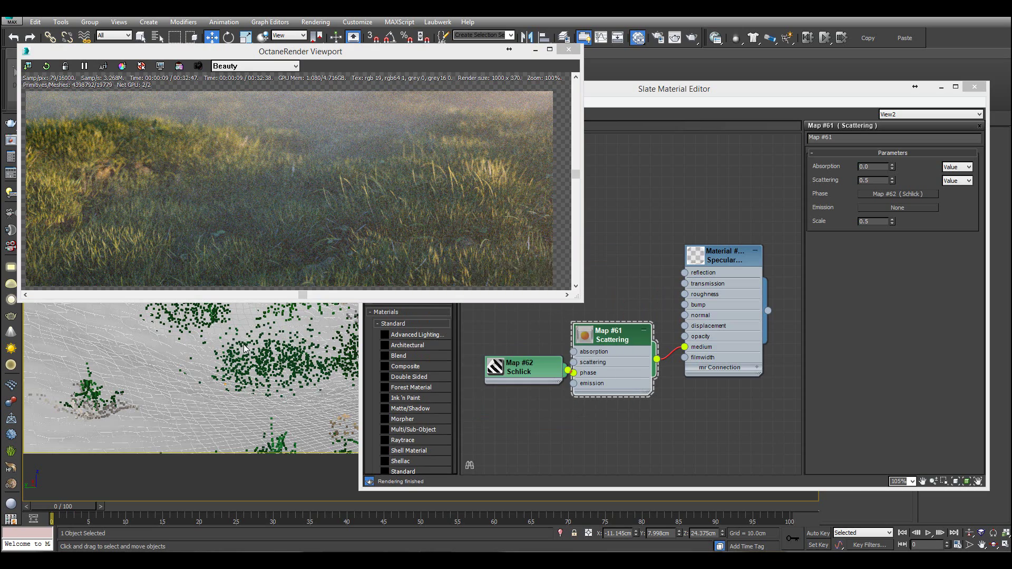
right_click(240, 341)
left_click(268, 312)
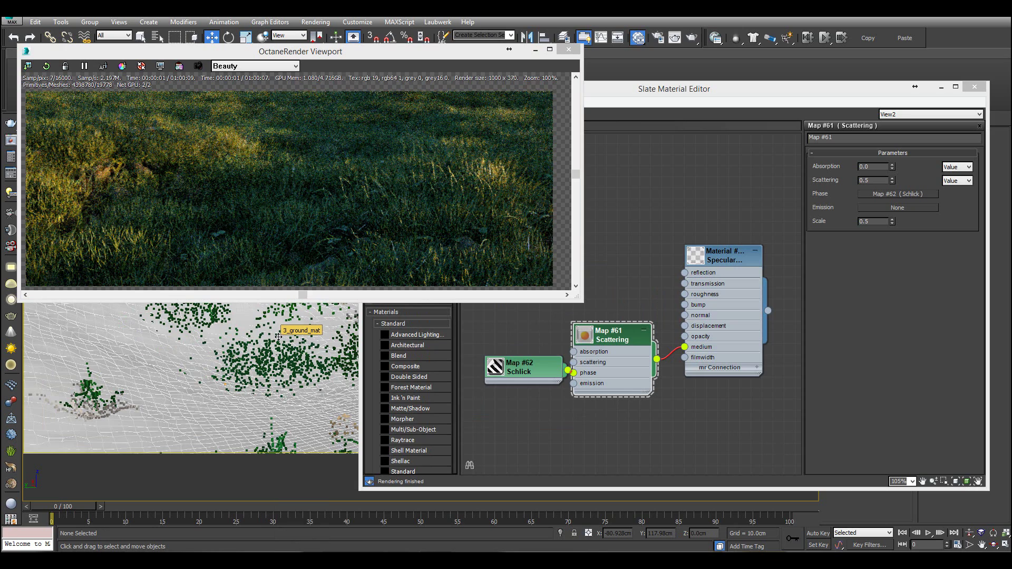
right_click(265, 362)
left_click(289, 312)
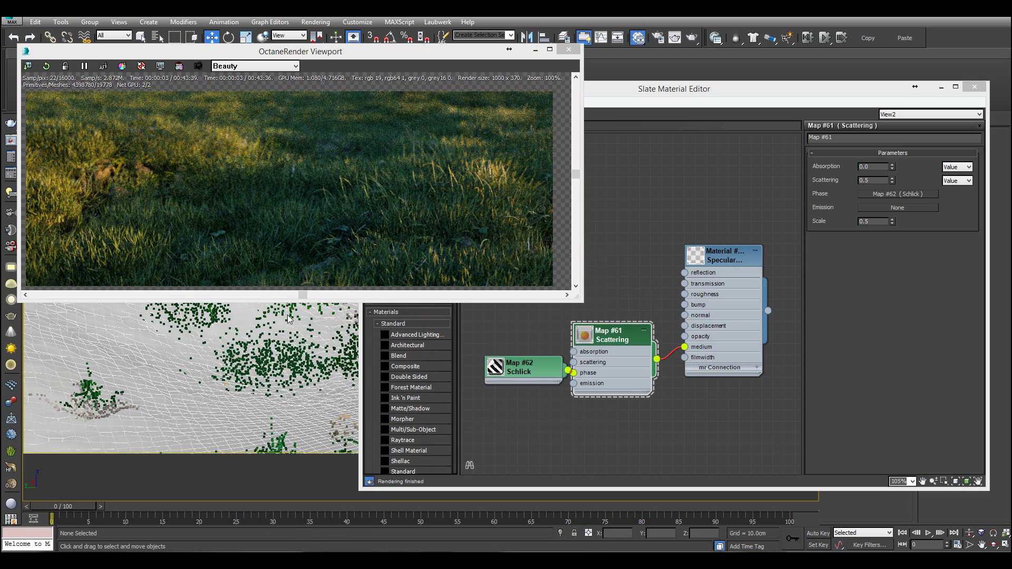
left_click(555, 314)
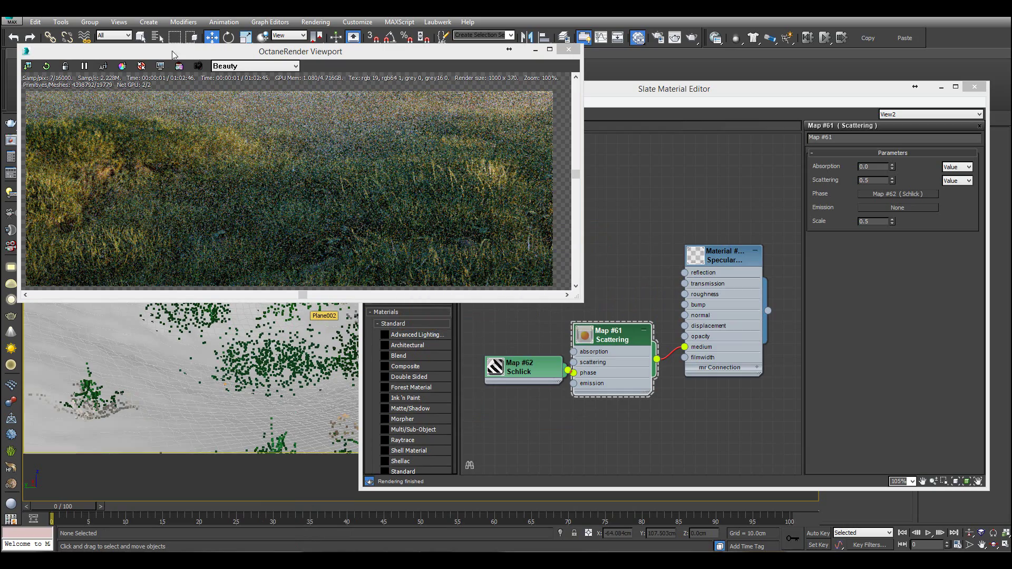
- Turn region rendering back on and set the render width to 1920 in the Octane kernel settings
left_click(179, 66)
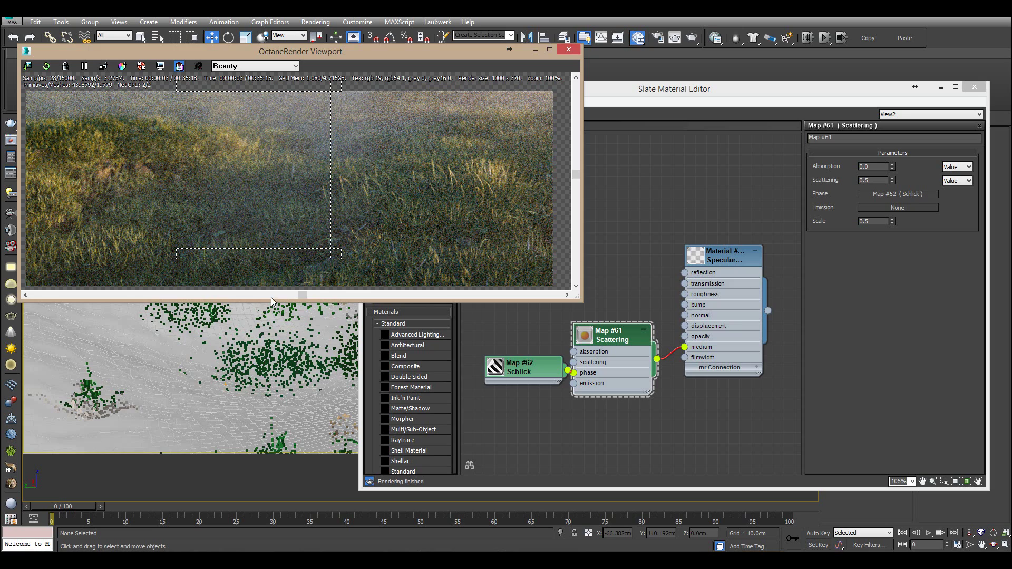
left_click(657, 37)
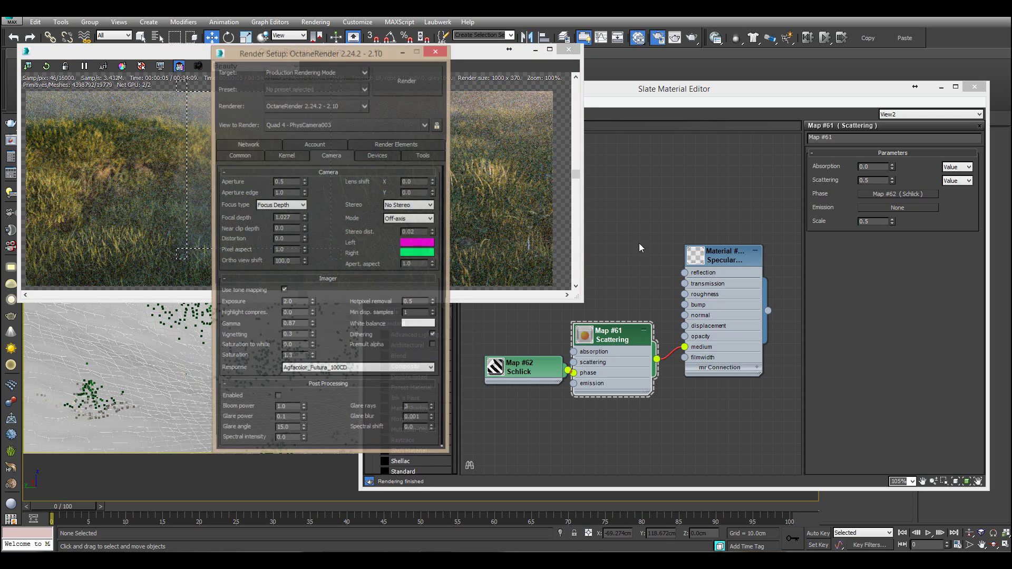
left_click_drag(378, 53, 738, 56)
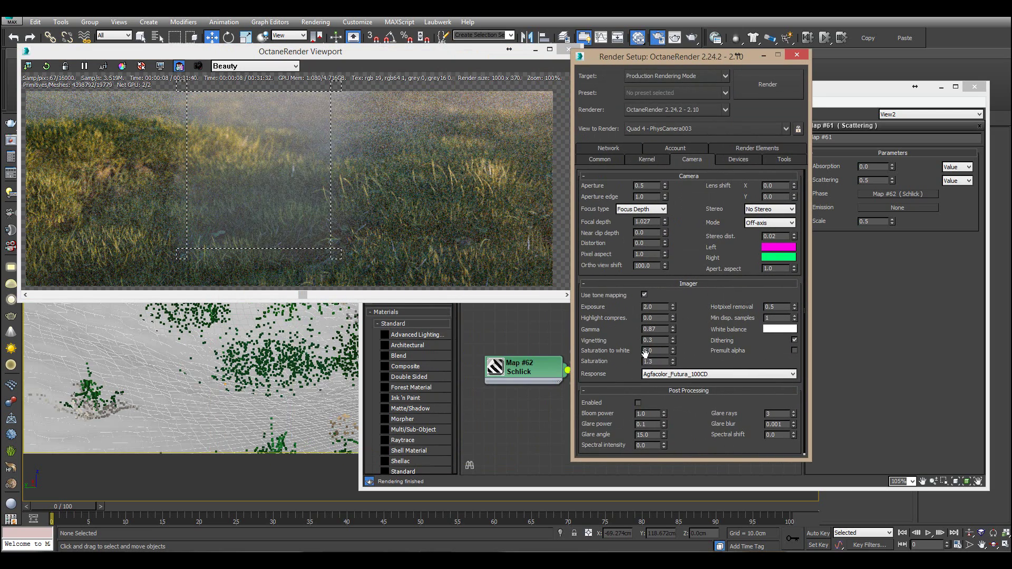
left_click(648, 159)
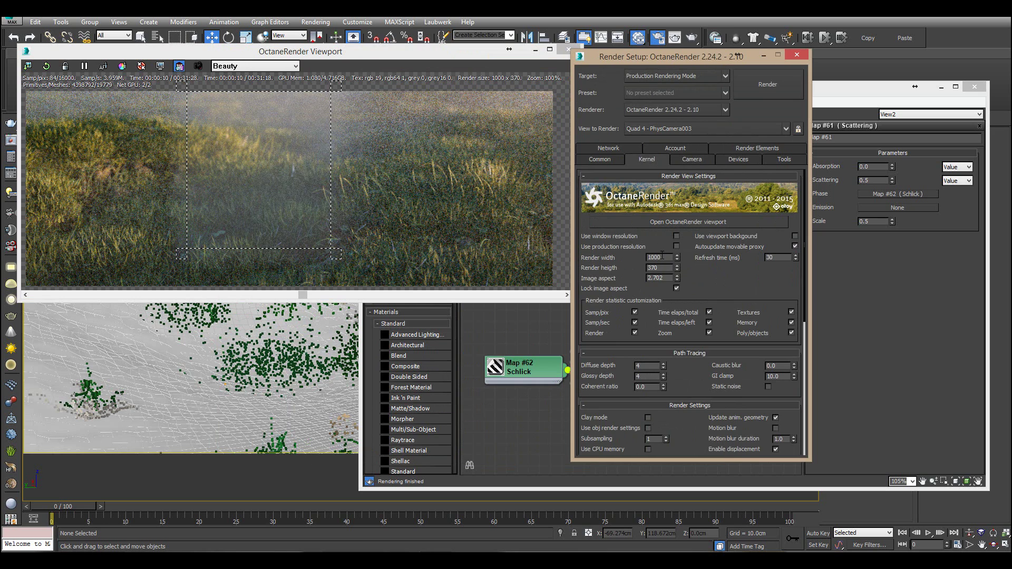
type("1920")
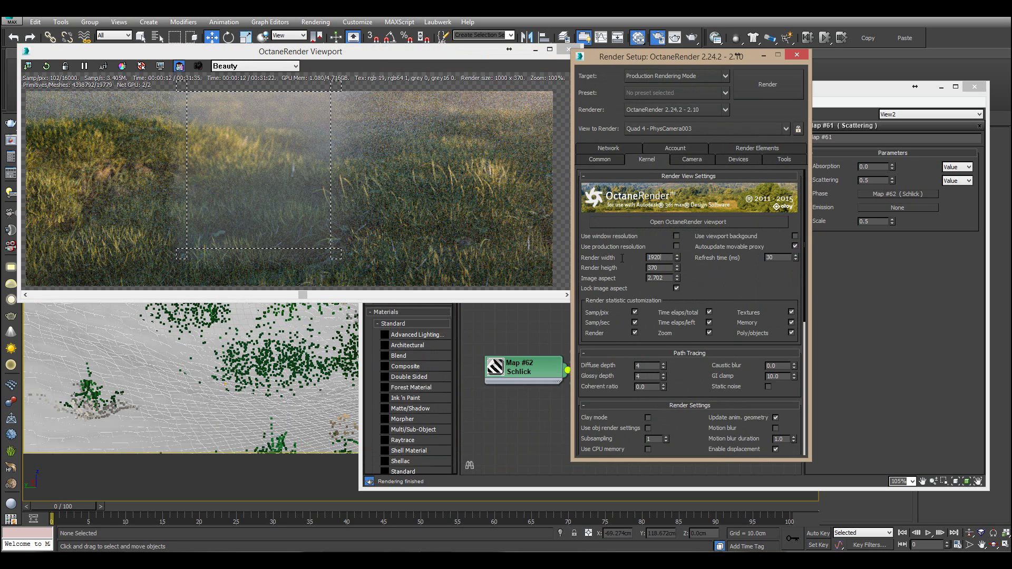
- Enlarge the Octane viewport window and fit a smaller render region over the lower-middle grass
left_click(183, 68)
left_click_drag(599, 320, 794, 454)
left_click(179, 66)
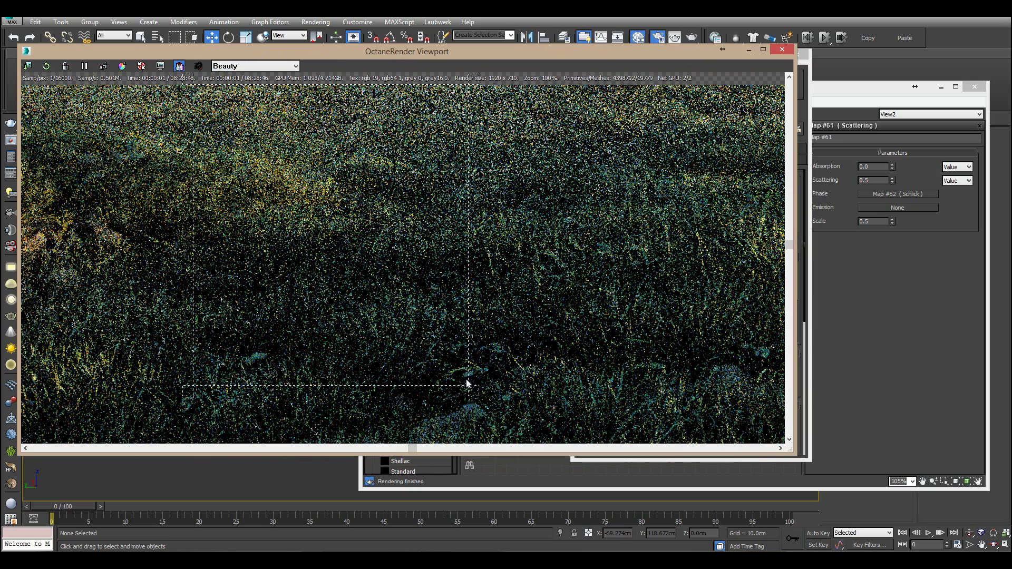
left_click_drag(439, 293, 402, 220)
left_click_drag(341, 157, 350, 314)
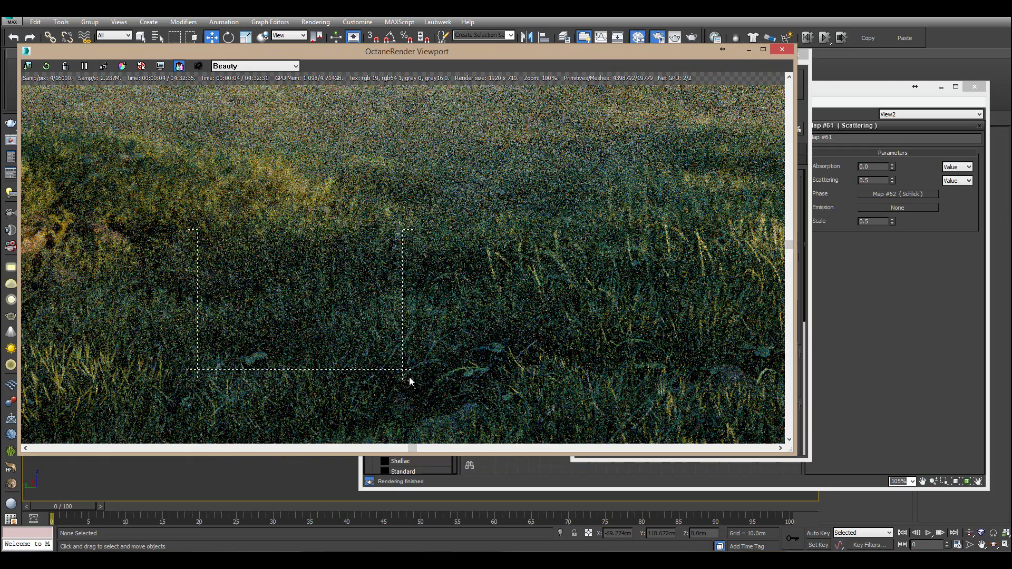
- Adjust the render region's size and move it up over the sunlit grass slope
left_click_drag(409, 377, 388, 387)
left_click_drag(337, 343, 348, 281)
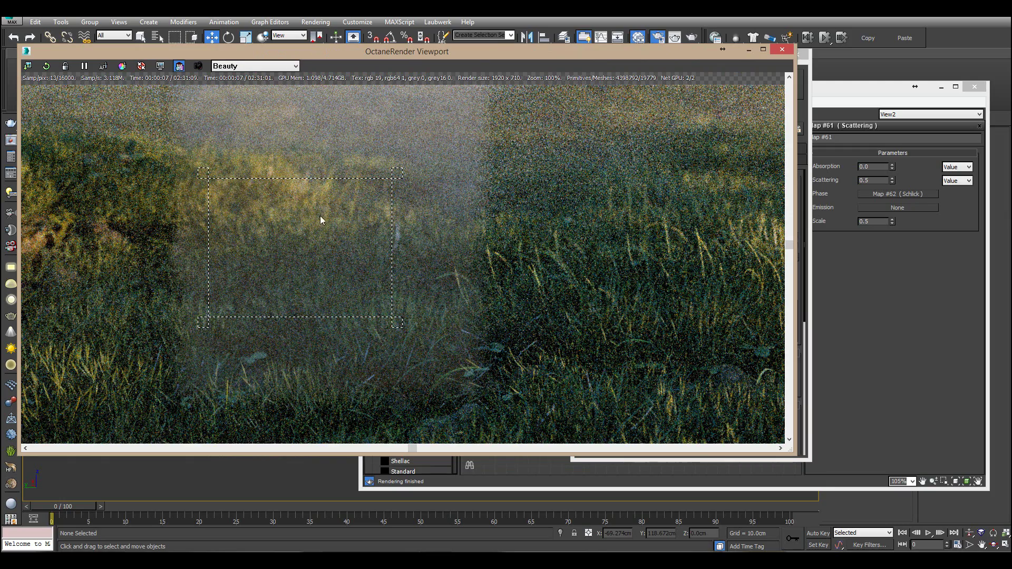
- Pick a focus point on the grass just outside the render region and turn off region rendering
left_click(104, 66)
left_click(438, 284)
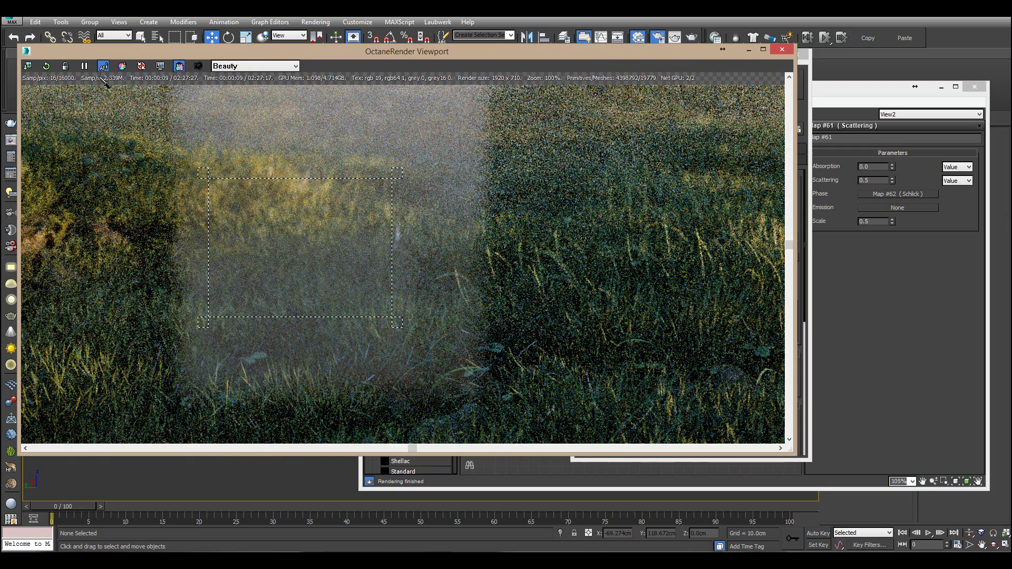
left_click(179, 66)
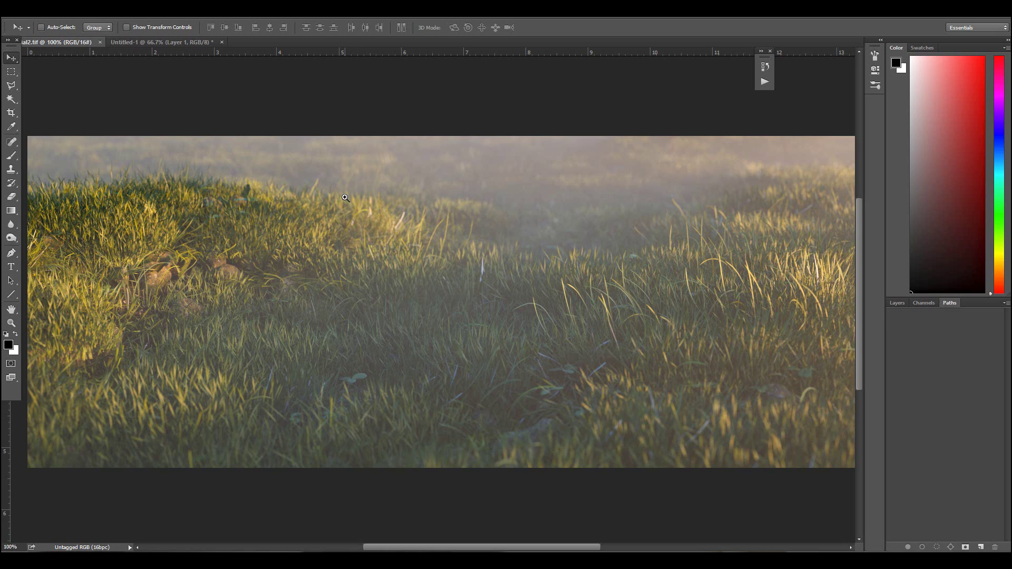
- Switch to Photoshop and examine the finished render's fog and grass detail close up and as a whole
left_click(345, 198)
left_click_drag(603, 389, 345, 226)
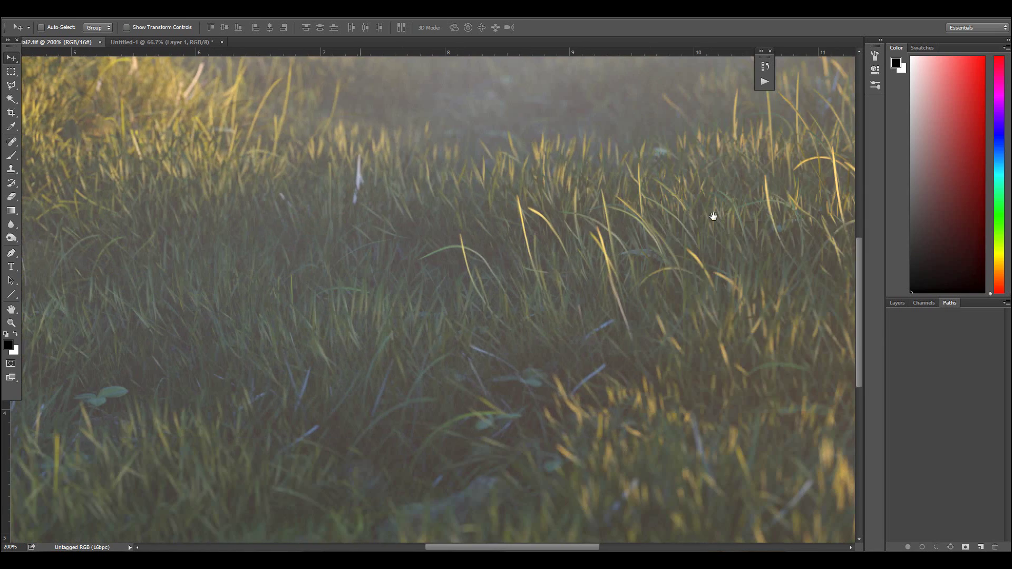
left_click_drag(713, 217, 254, 397)
left_click_drag(389, 391, 818, 331)
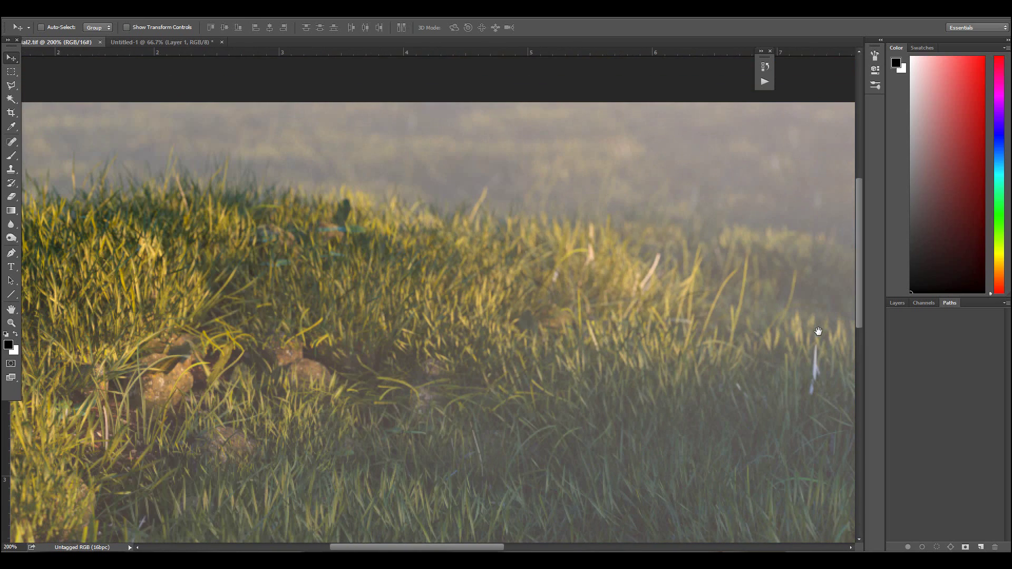
left_click(331, 313, "alt")
left_click_drag(627, 383, 534, 288)
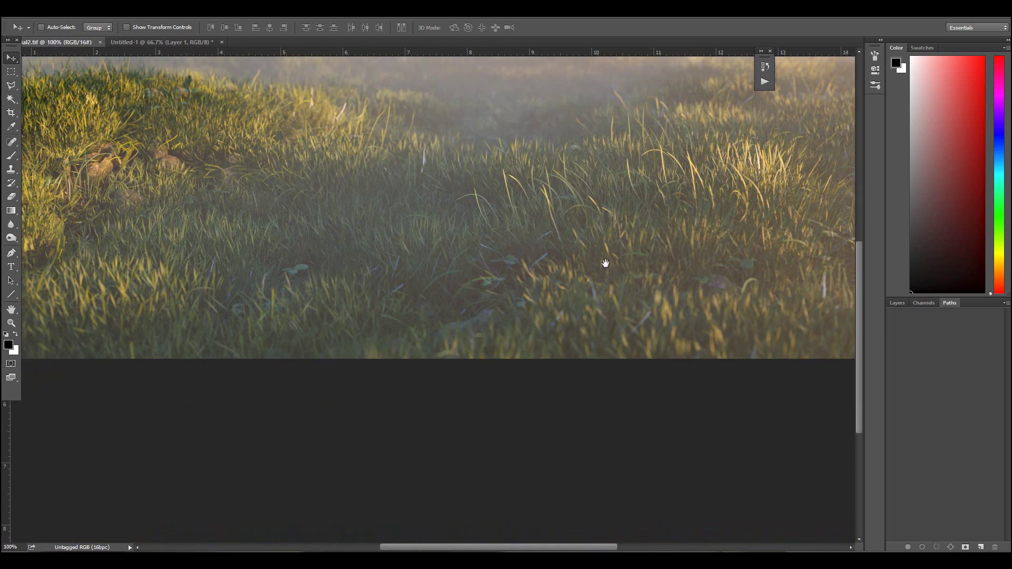
left_click_drag(605, 263, 676, 369)
- Add a Curves adjustment layer over the render, with points at input 180, output 207 and input 65, output 69
left_click(896, 303)
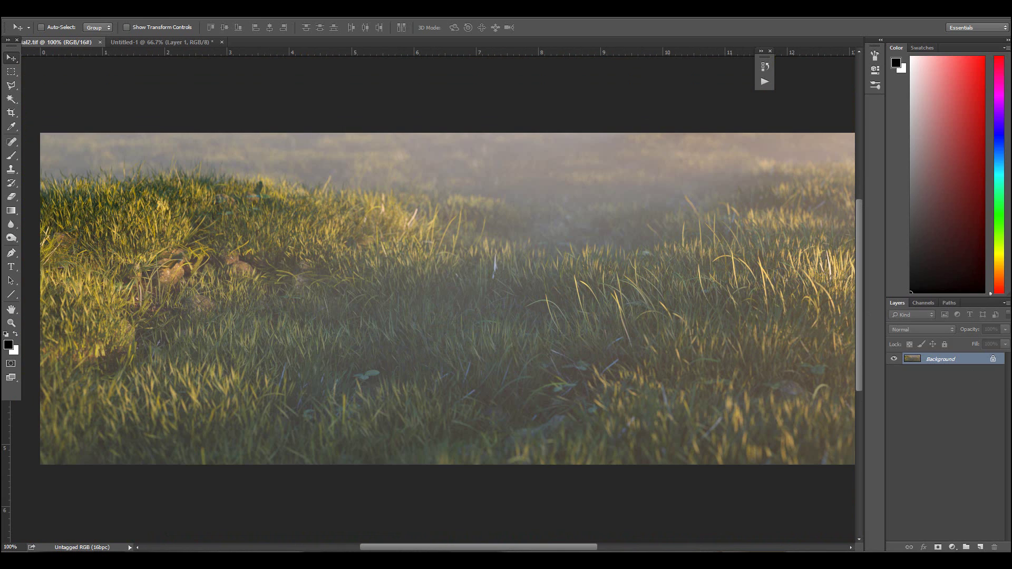
left_click(952, 548)
left_click(935, 380)
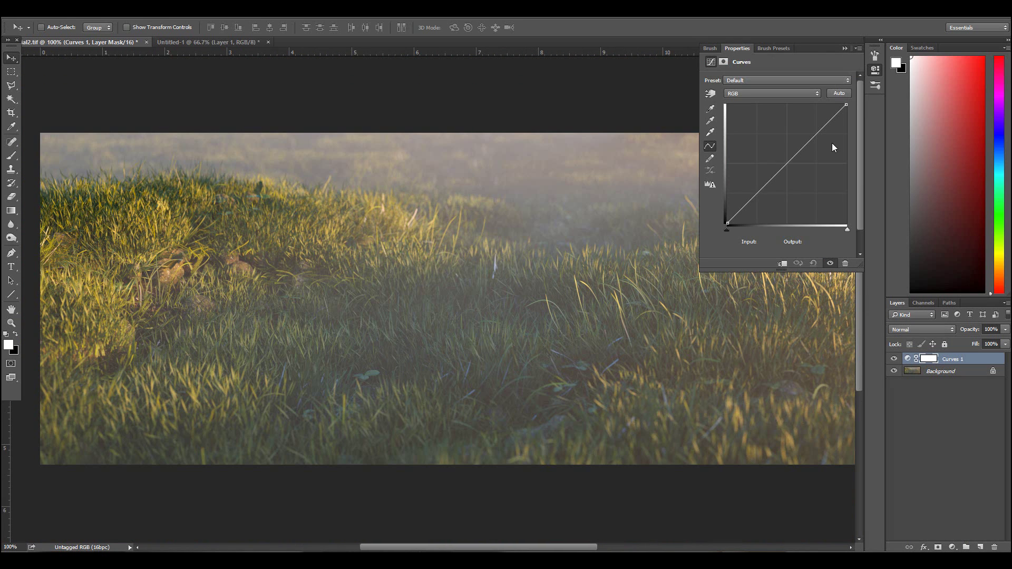
left_click_drag(814, 136, 812, 130)
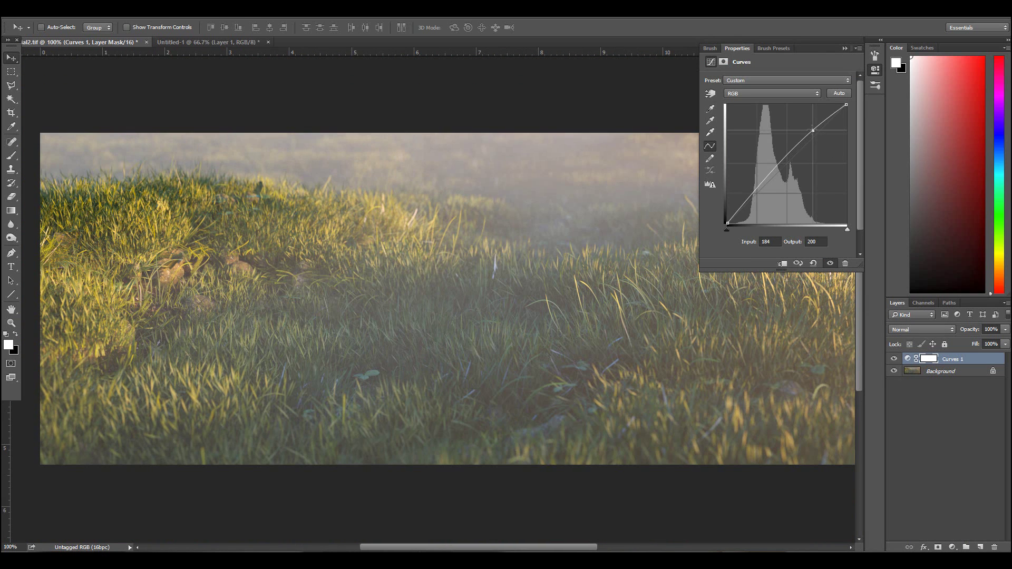
left_click_drag(756, 188, 759, 191)
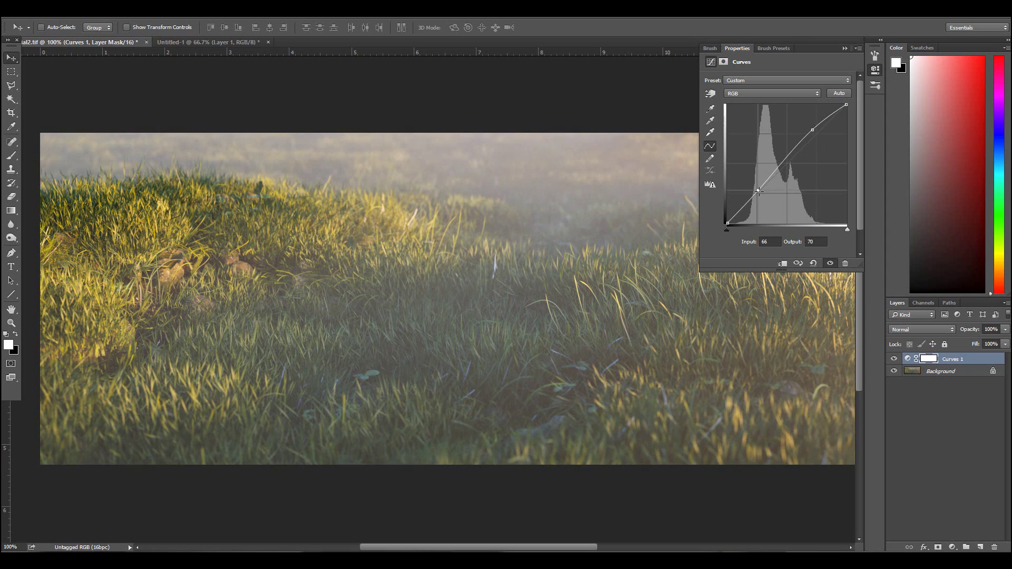
left_click_drag(812, 130, 811, 127)
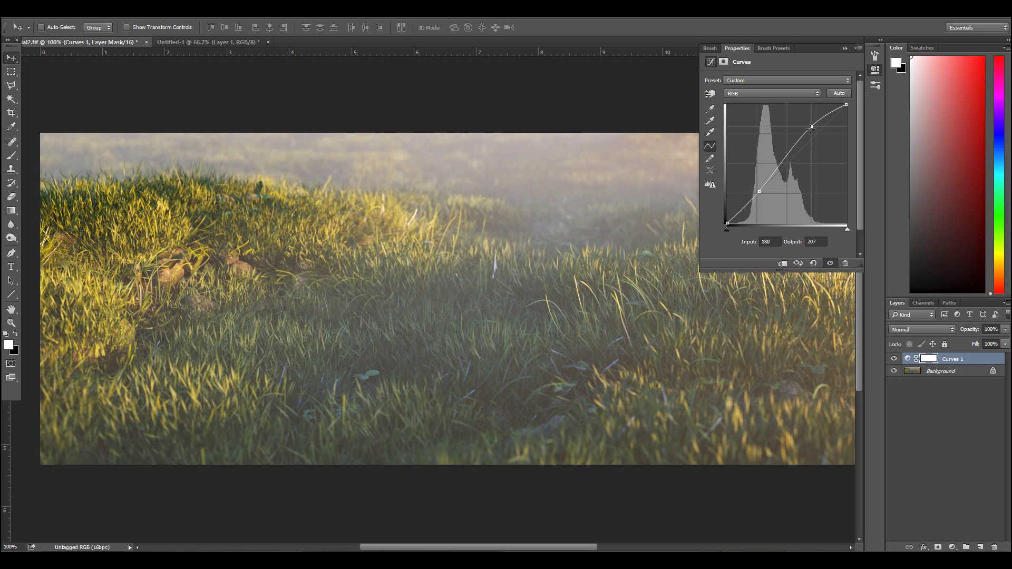
left_click(761, 191)
- Add a Color Balance adjustment layer and set its Yellow–Blue value for Shadows to +13
left_click(946, 548)
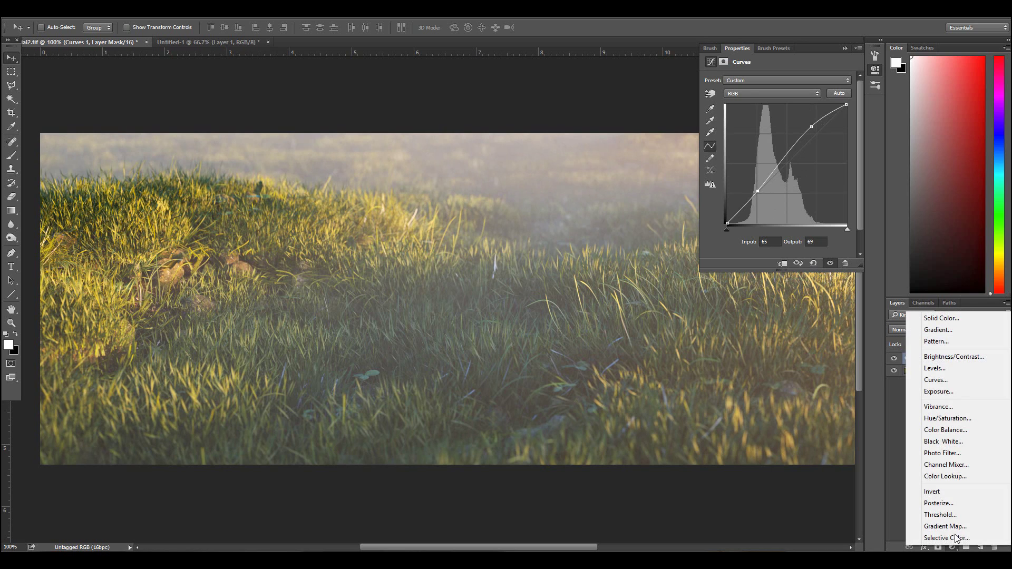
left_click(946, 429)
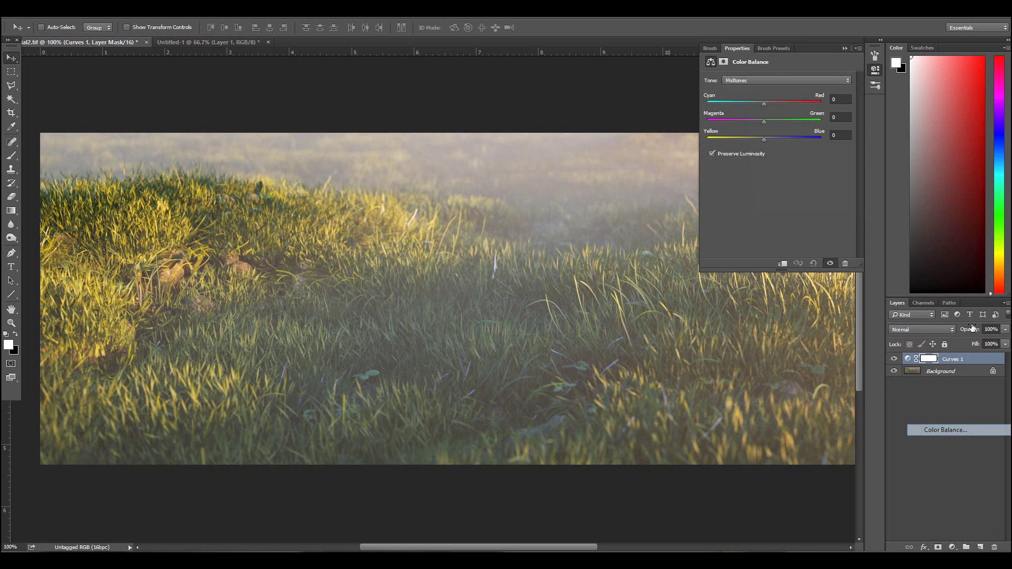
left_click(762, 138)
left_click_drag(771, 139, 770, 139)
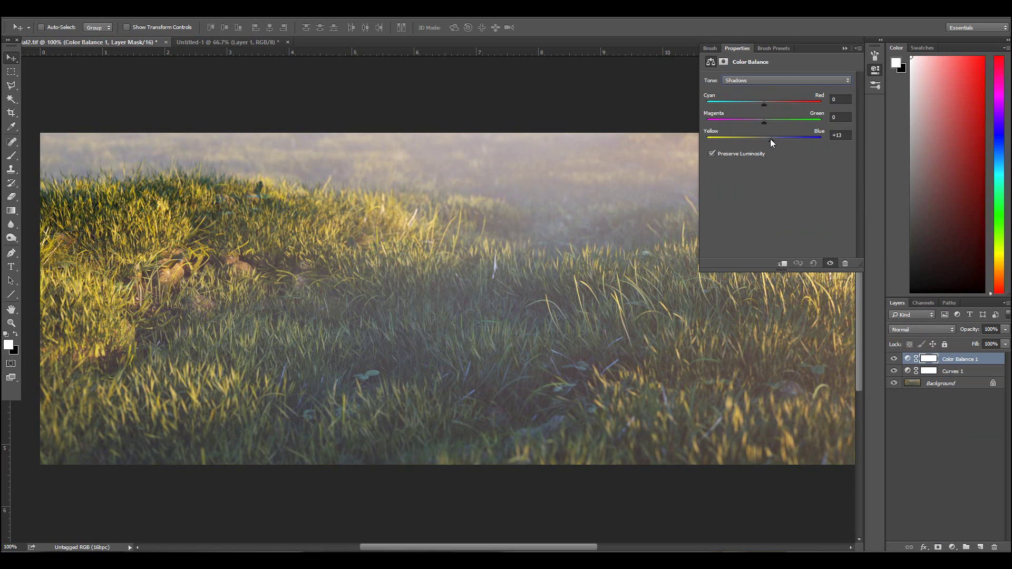
- Set the Color Balance layer's Yellow–Blue value for Highlights to -15 and close its properties
left_click(755, 83)
left_click(759, 91)
left_click(757, 83)
left_click(748, 102)
left_click_drag(755, 143, 755, 143)
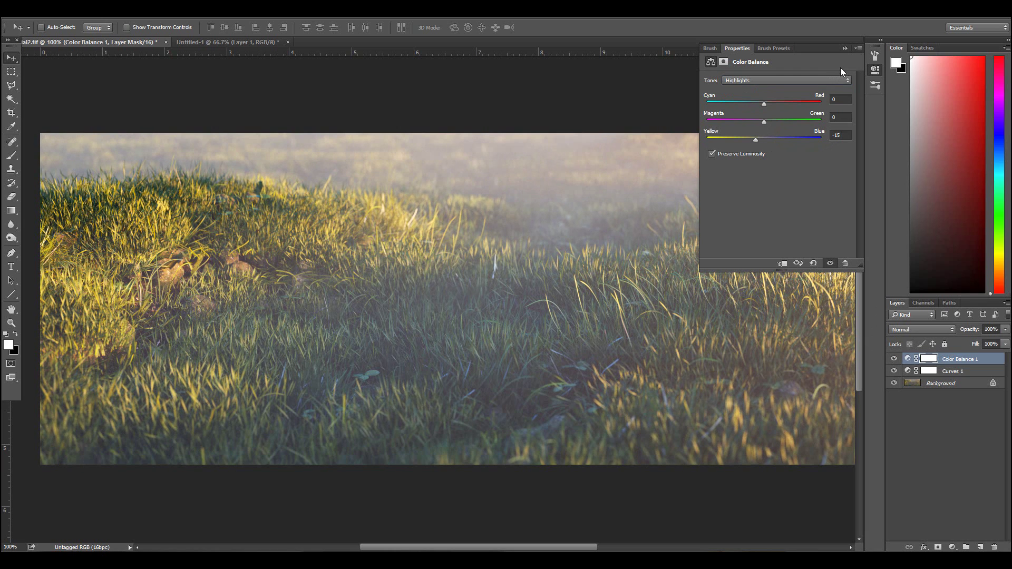
left_click(842, 48)
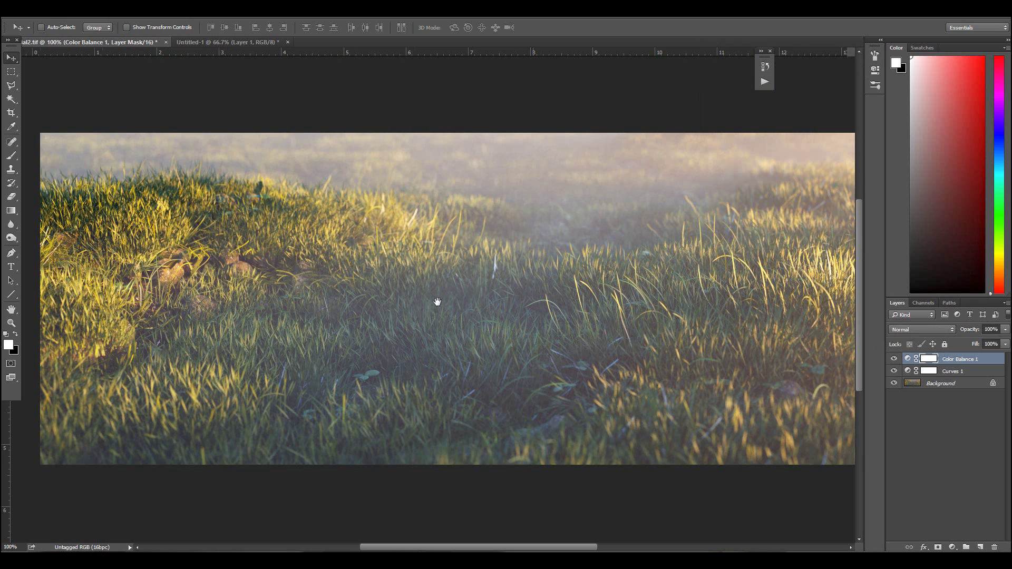
left_click_drag(548, 295, 528, 290)
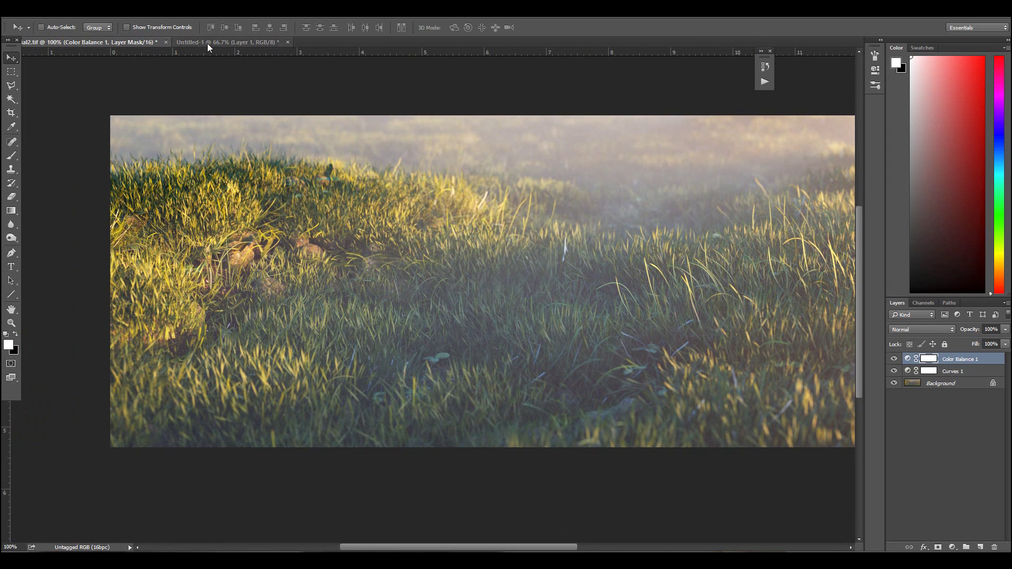
- Copy the whole starfield image from the Untitled-1 document and paste it as a layer over the graded grass render
left_click(216, 43)
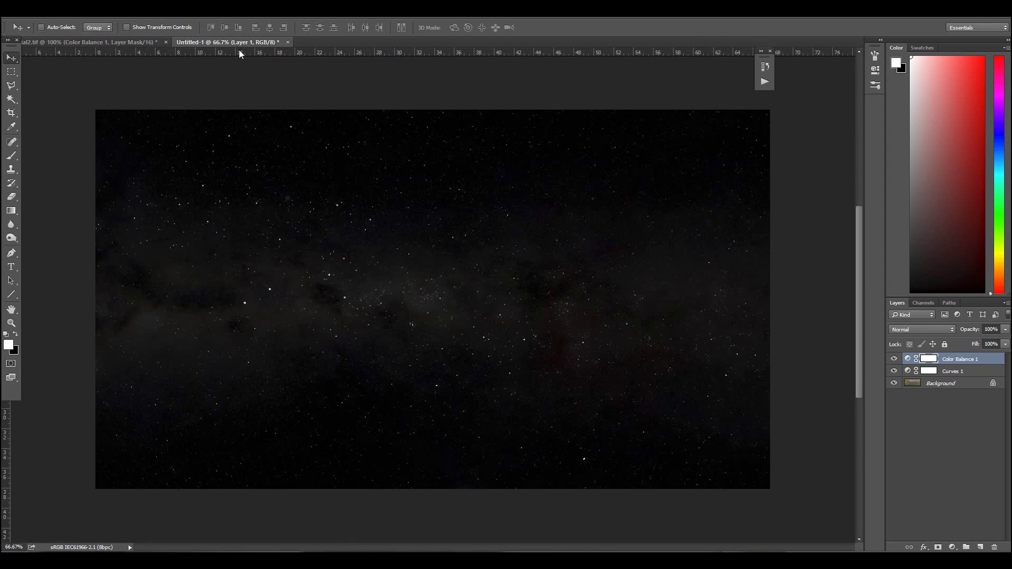
key("ctrl+a")
left_click(366, 226, "ctrl")
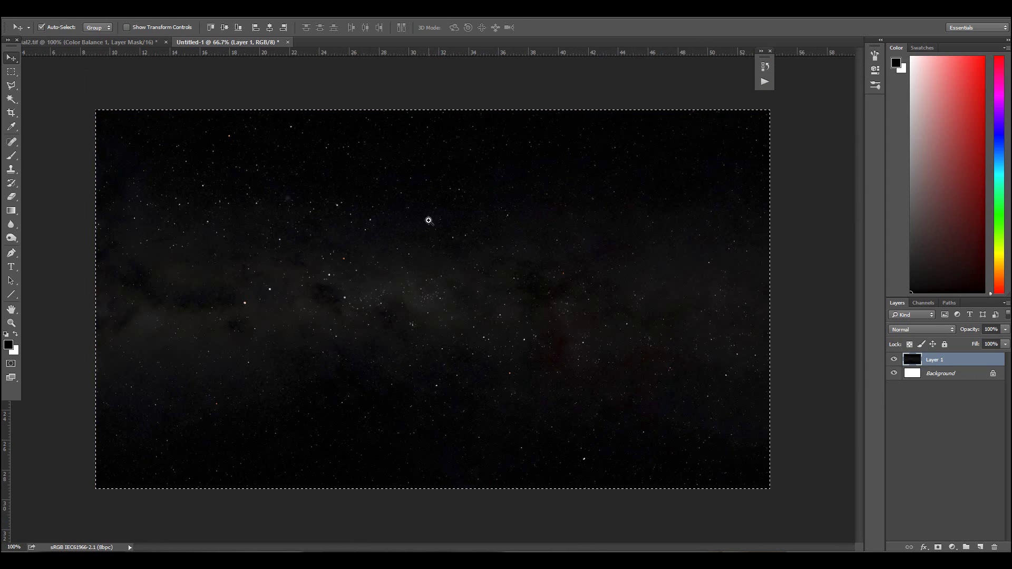
left_click(429, 220, "ctrl")
left_click(428, 220, "ctrl")
left_click(420, 221, "alt")
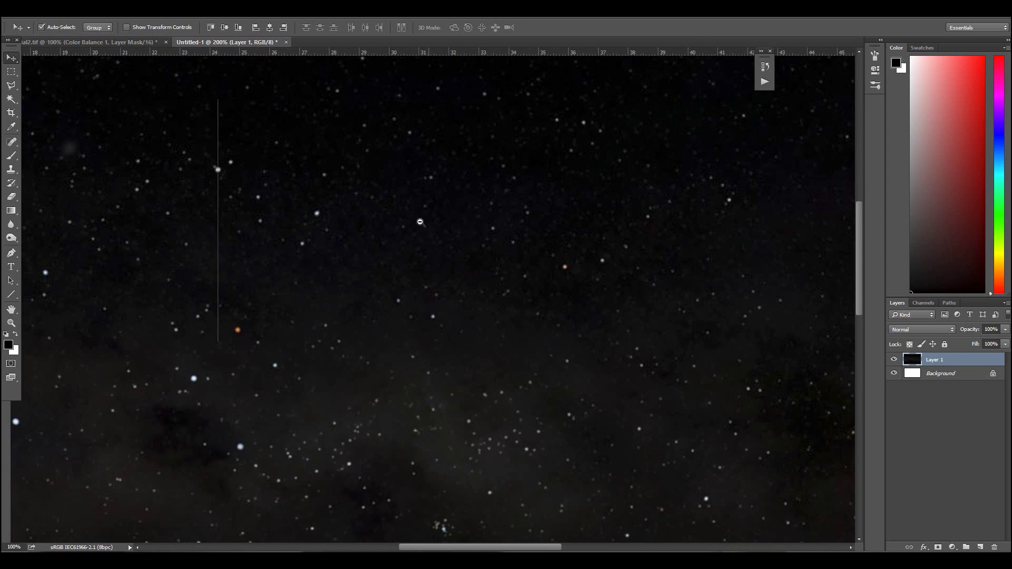
left_click(420, 222, "alt")
left_click(460, 226, "alt")
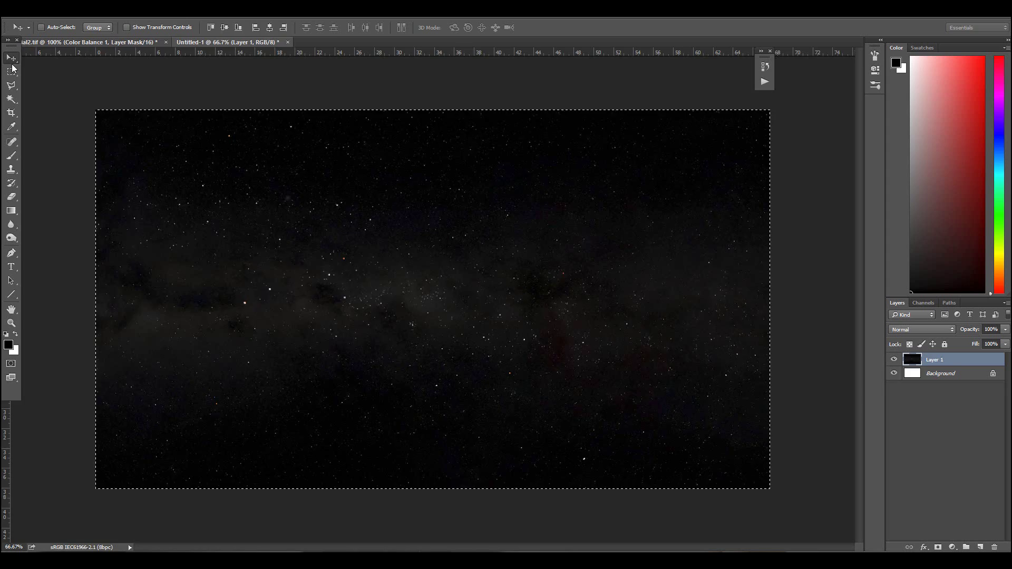
left_click(106, 42)
key("ctrl+v")
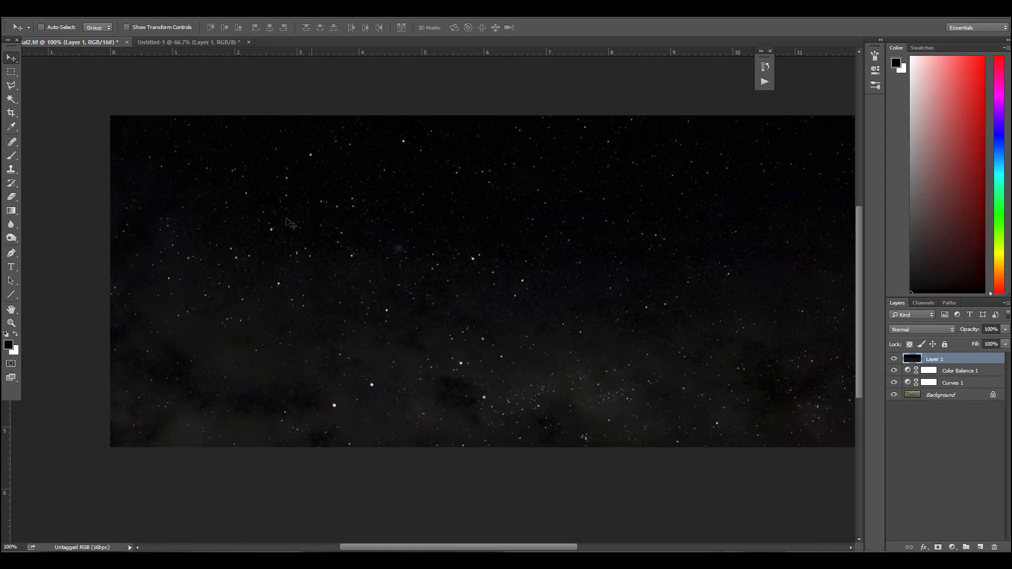
- Scale the pasted star layer down proportionally so it covers only the upper-left part of the grass image
key("ctrl+t")
key("ctrl+minus")
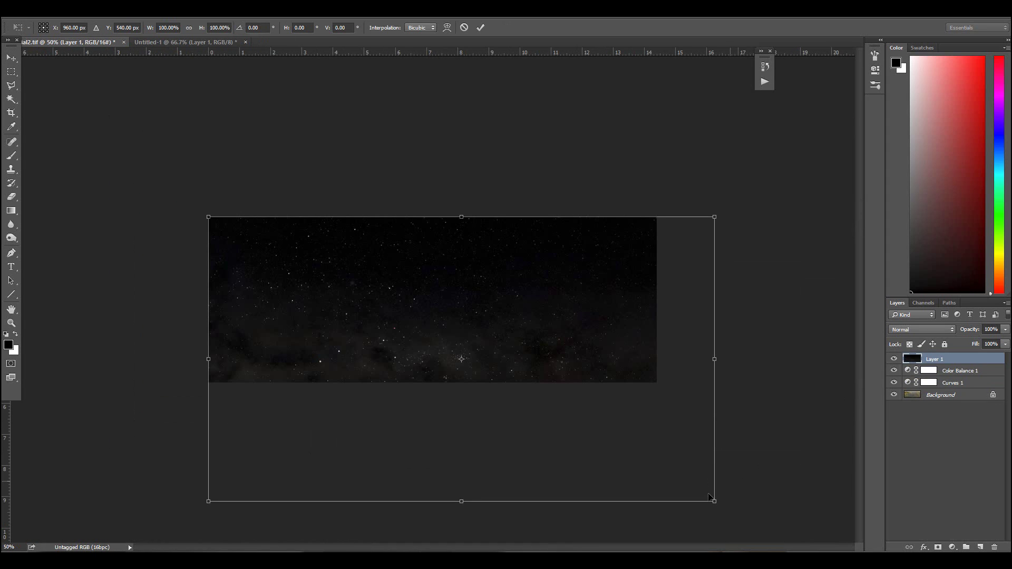
left_click_drag(715, 502, 403, 319, "shift")
key("Return")
key("ctrl+plus")
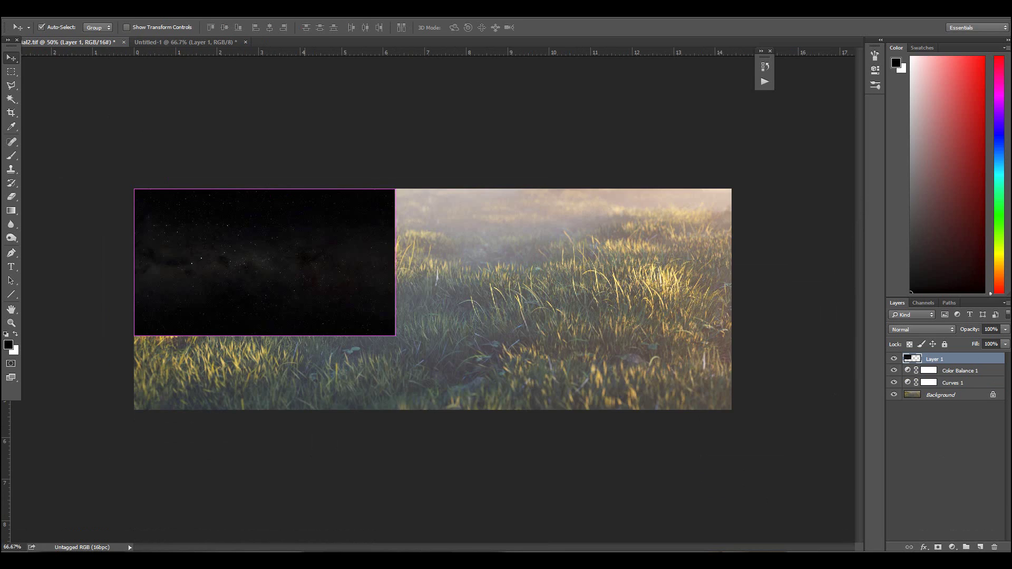
- Clip a Curves adjustment to the star layer, raise its black point to keep only the brightest stars, and merge it into the layer
left_click(952, 546)
left_click(923, 388)
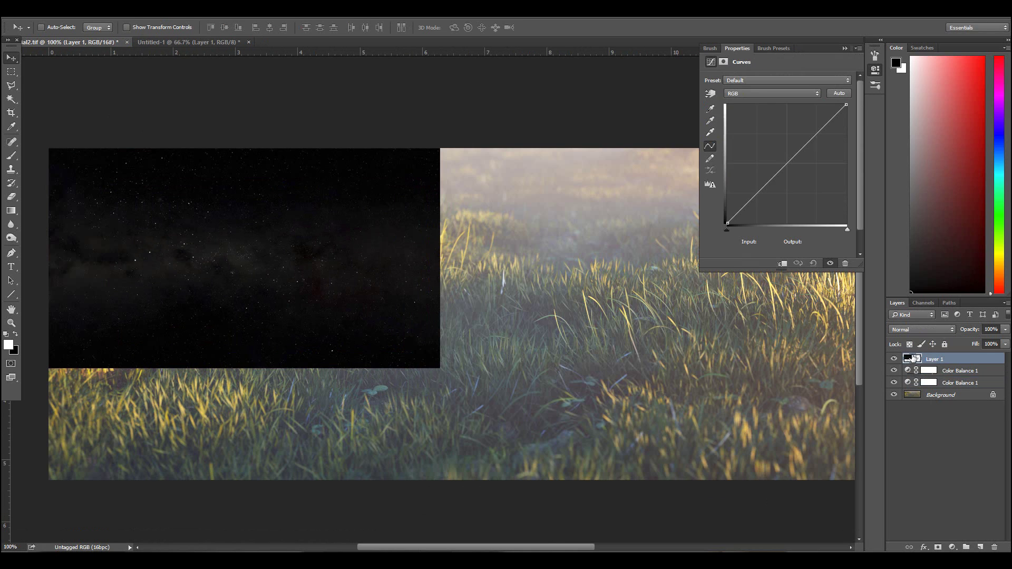
left_click(911, 362, "alt")
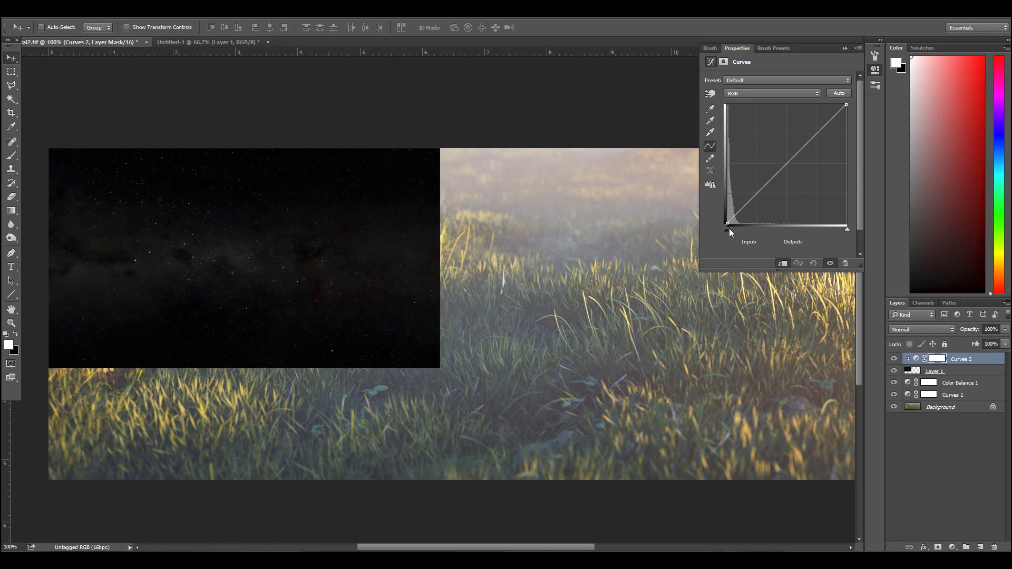
left_click_drag(728, 229, 749, 242)
key("Delete")
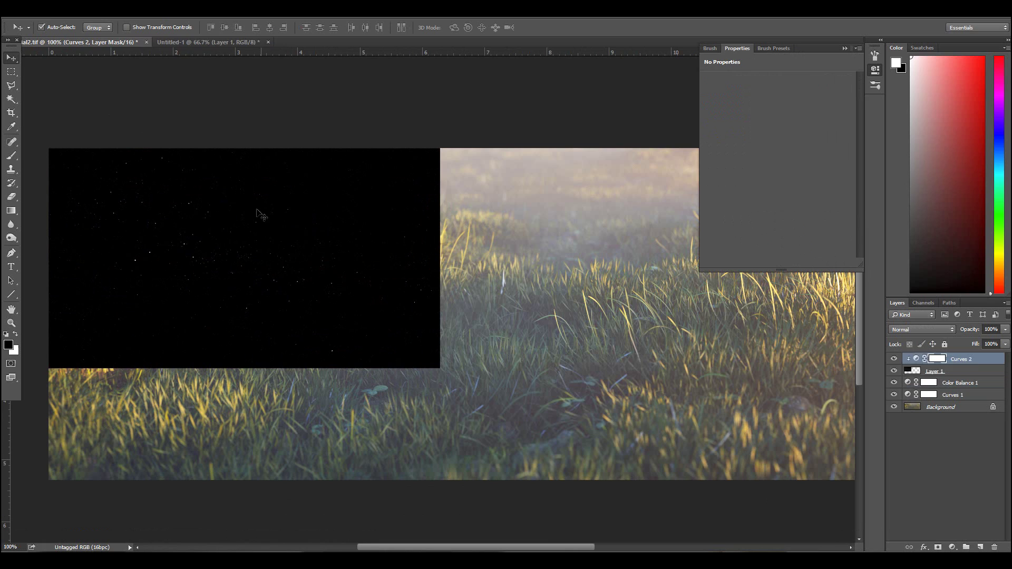
- Tile the star layer by duplicating it to the right and downward, merging the copies into a single layer
left_click_drag(148, 255, 540, 255, "alt")
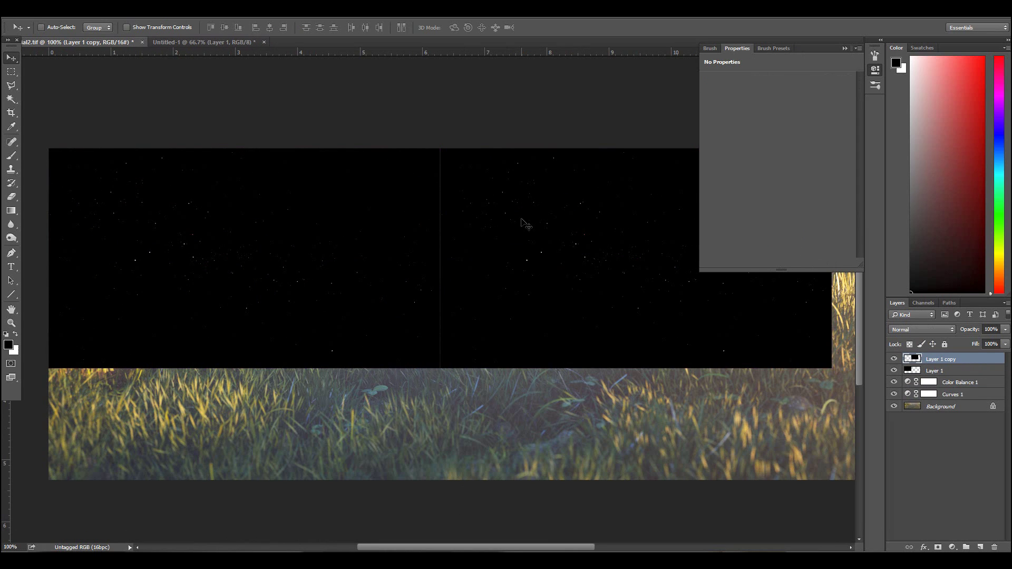
key("ctrl+e")
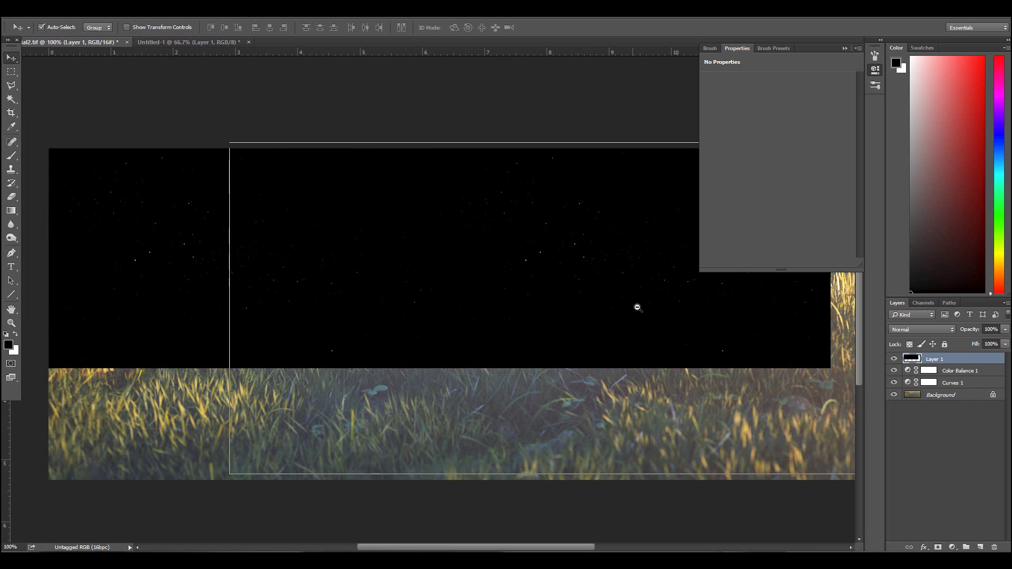
left_click(637, 307, "alt")
left_click_drag(481, 259, 485, 387)
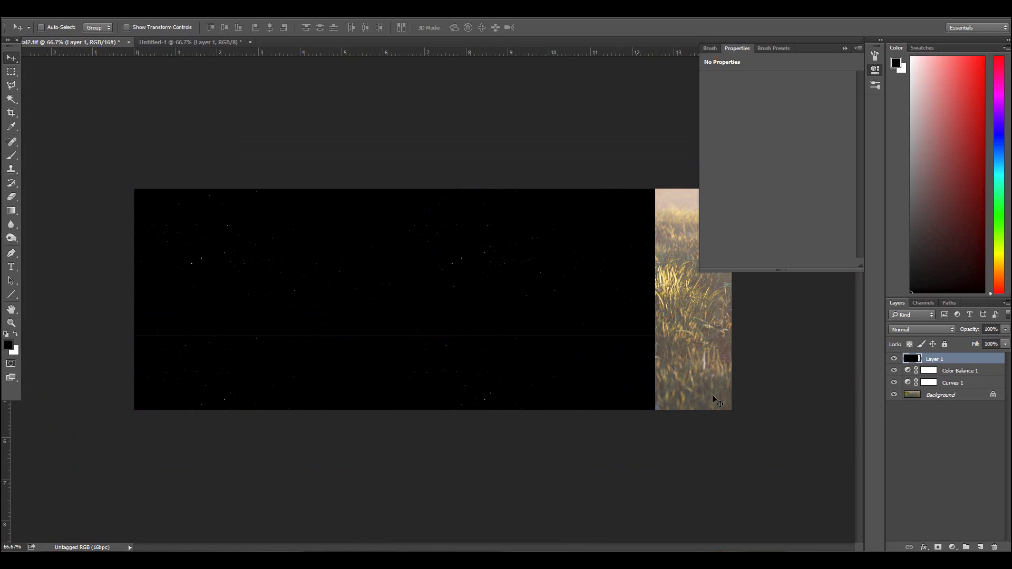
key("ctrl+j")
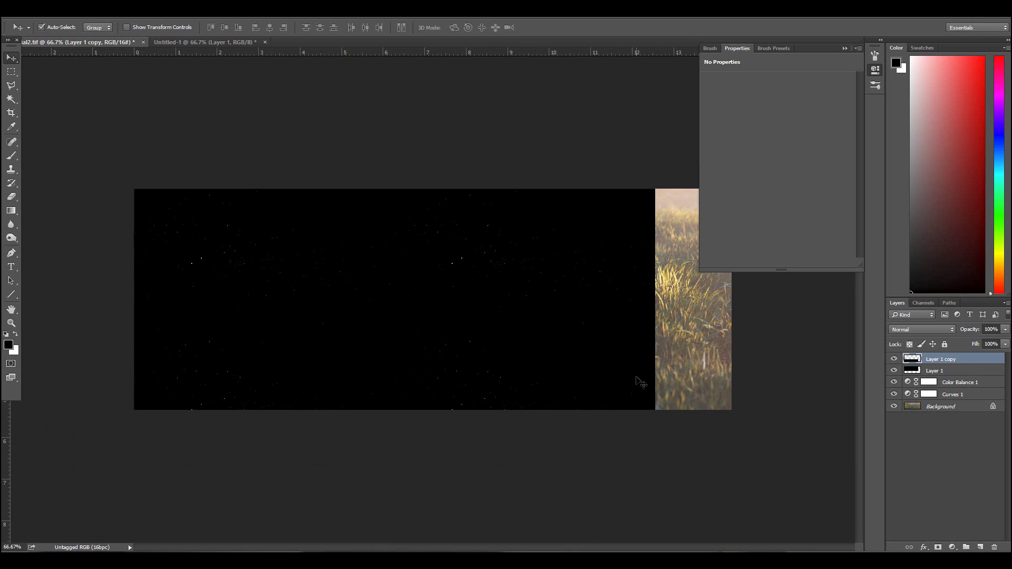
key("ctrl+e")
- Scale the merged star layer up until it covers the full width and height of the grass image
key("ctrl+t")
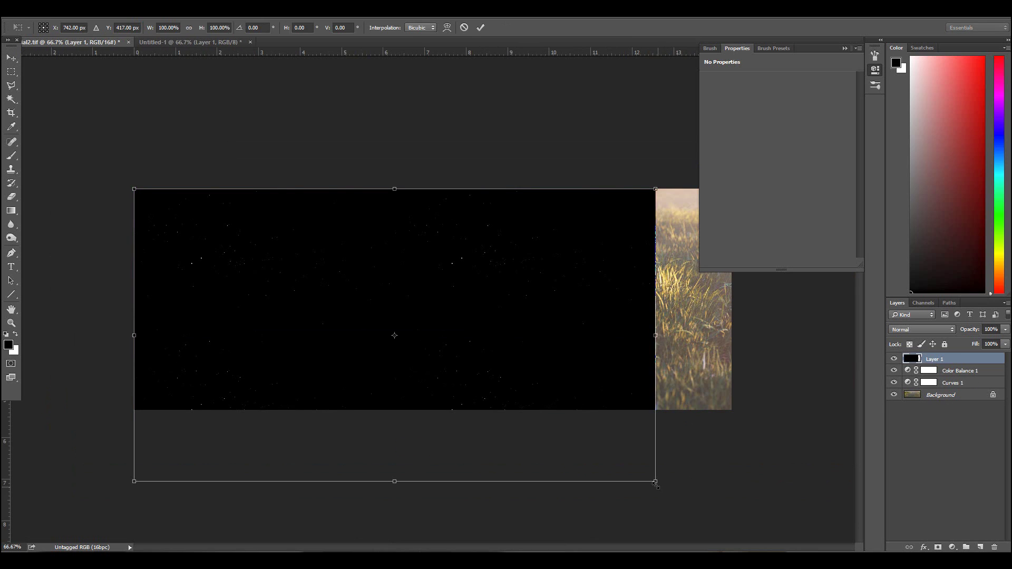
left_click_drag(654, 481, 734, 526)
key("Return")
key("ctrl+t")
key("Return")
- Set the star layer's blending mode to Screen and examine the specks over the foggy grass
left_click(910, 327)
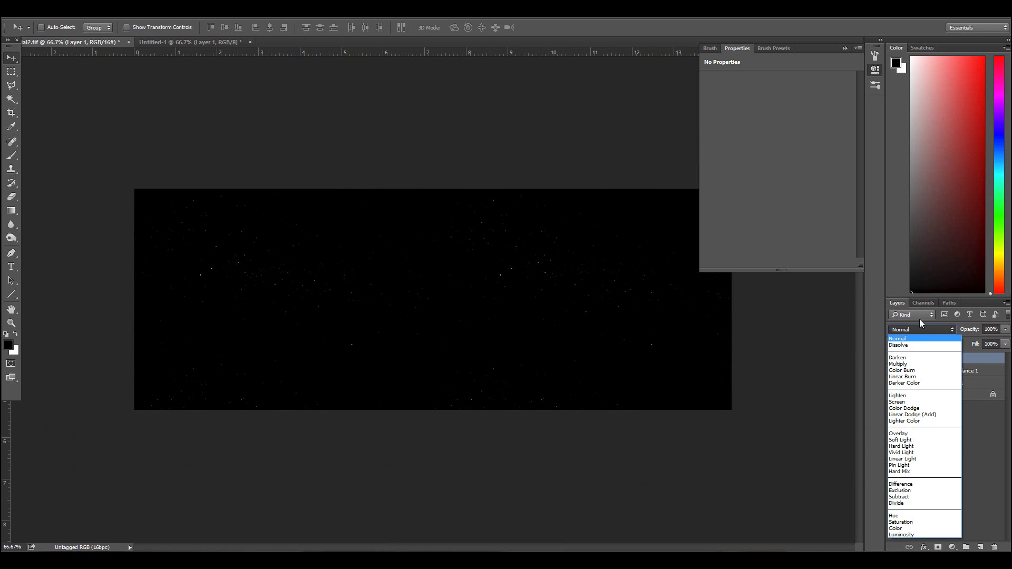
left_click(896, 402)
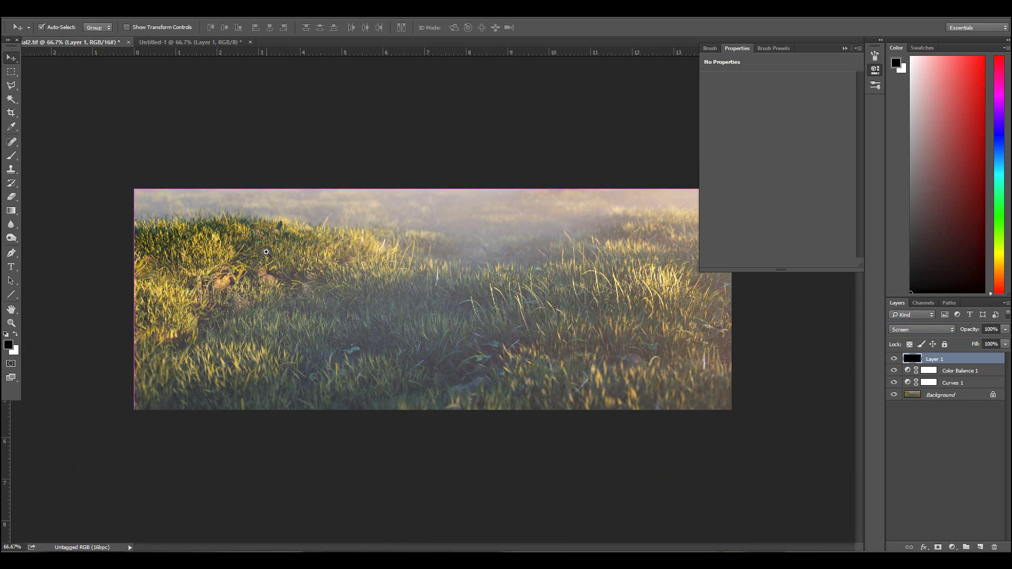
left_click(266, 251, "ctrl")
left_click(266, 252, "ctrl")
left_click_drag(638, 268, 161, 302)
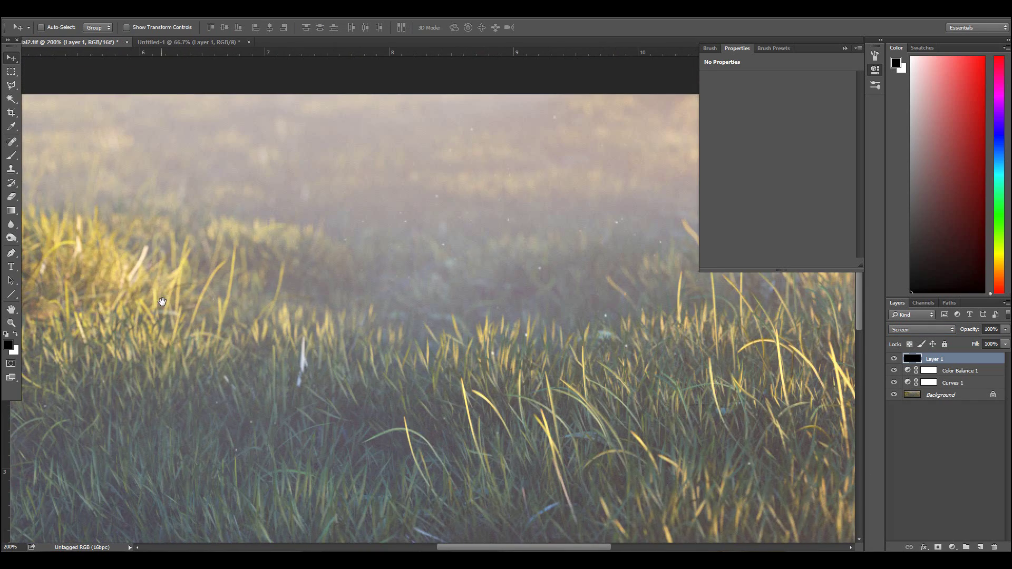
- Inspect the dust specks at close range from the distant fog down to the grass near the image's right edge
left_click_drag(481, 261, 280, 296)
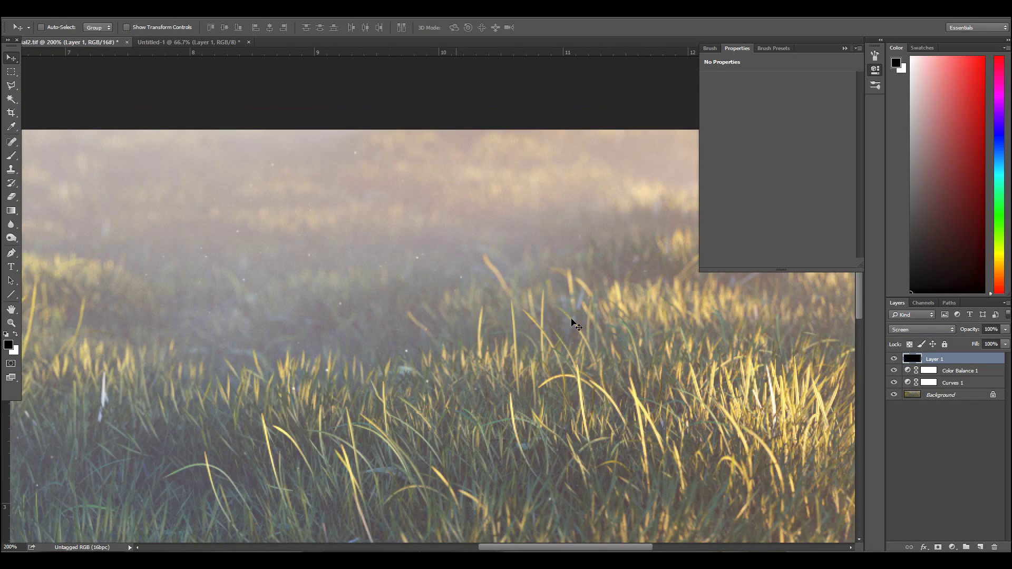
left_click_drag(555, 392, 416, 264)
left_click_drag(499, 369, 427, 259)
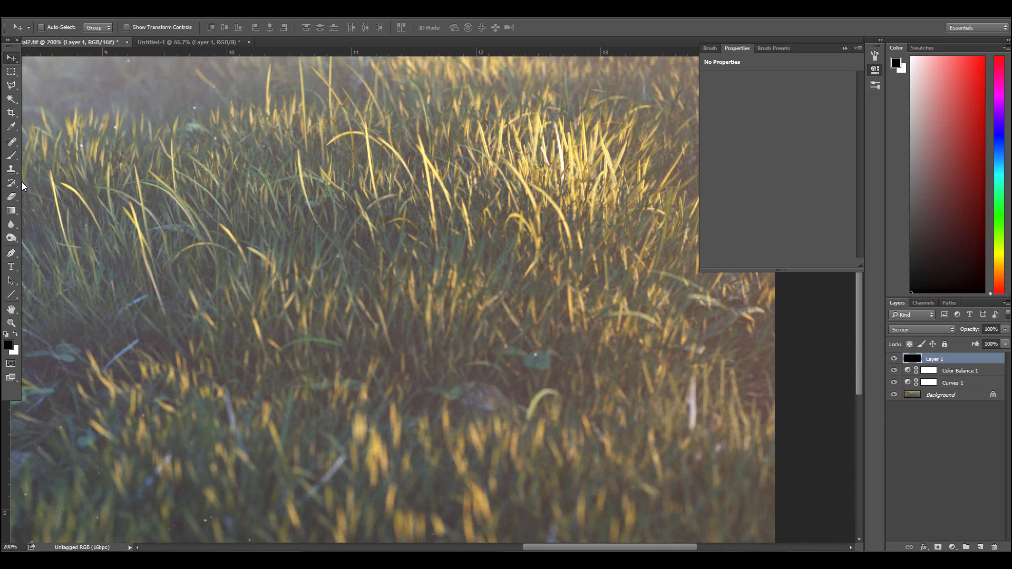
left_click(11, 226)
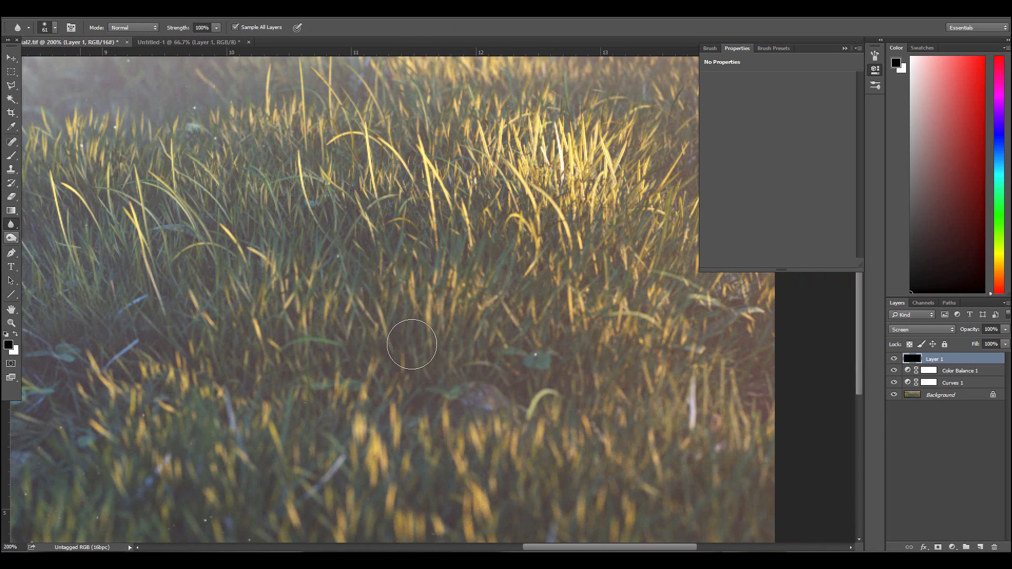
left_click_drag(567, 374, 482, 352)
key("ctrl+z")
key("v")
- Check the specks in the lower-left foreground grass, and review the whole image at a reduced magnification
left_click_drag(192, 329, 563, 262)
left_click_drag(248, 329, 650, 301)
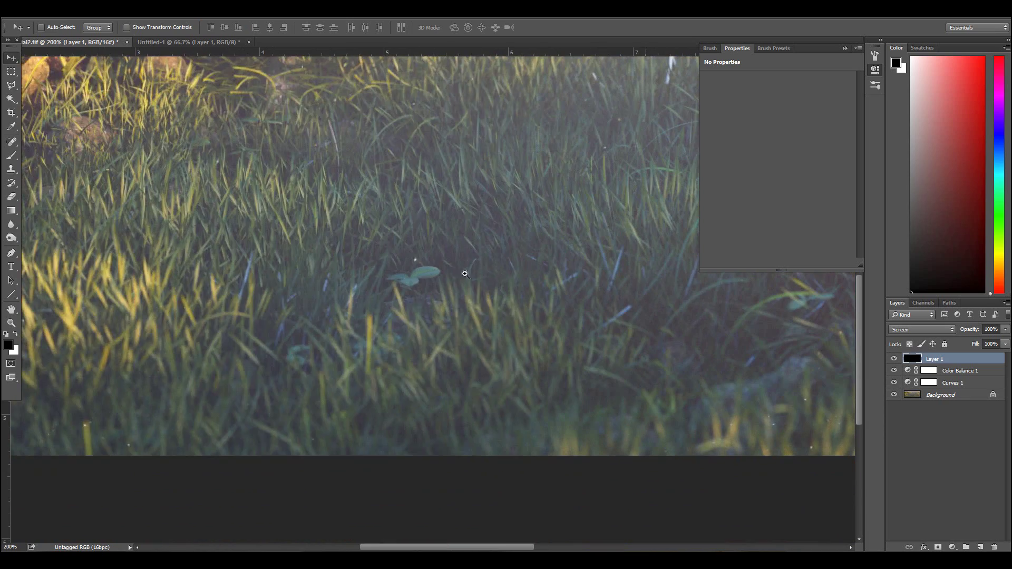
left_click(380, 256, "alt")
left_click(537, 208, "alt")
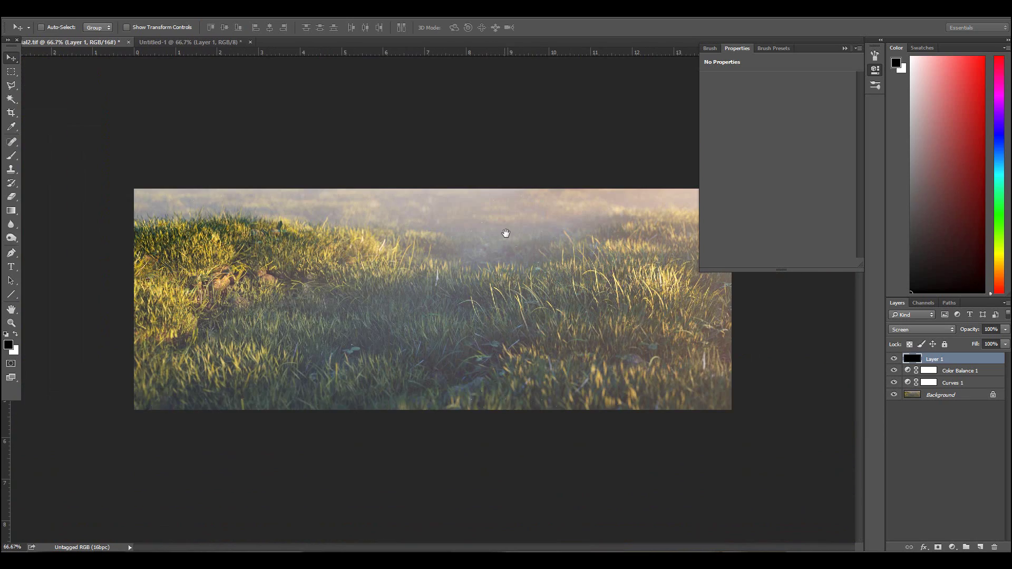
left_click(510, 229, "ctrl")
left_click(564, 251, "alt")
- Compare the finished image with the original render by repeatedly hiding and restoring all layers above the Background
left_click(893, 395, "alt")
left_click(892, 395, "alt")
left_click(892, 395, "alt")
left_click(893, 395, "alt")
left_click(893, 395, "alt")
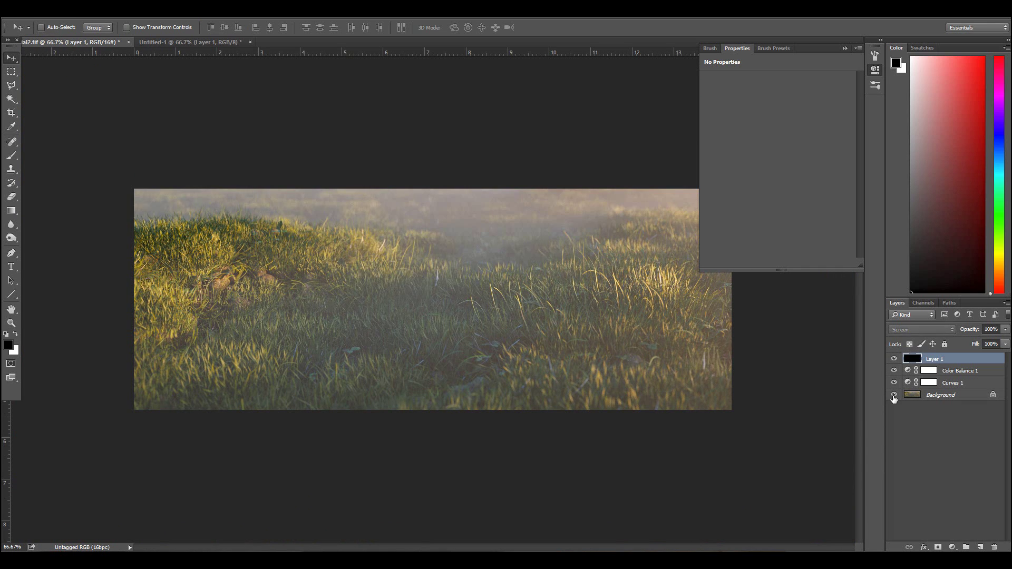
left_click(894, 395, "alt")
key("ctrl+plus")
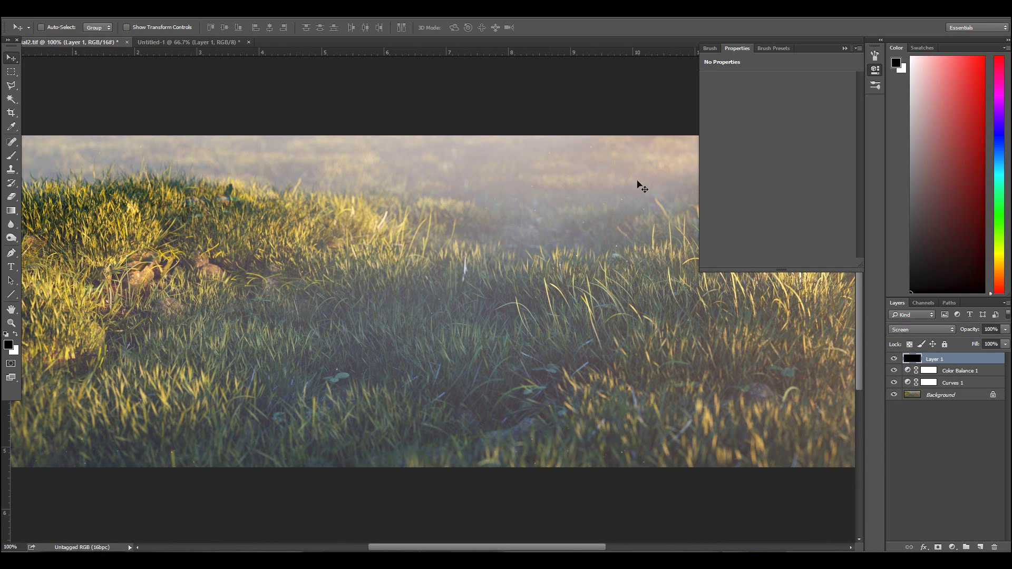